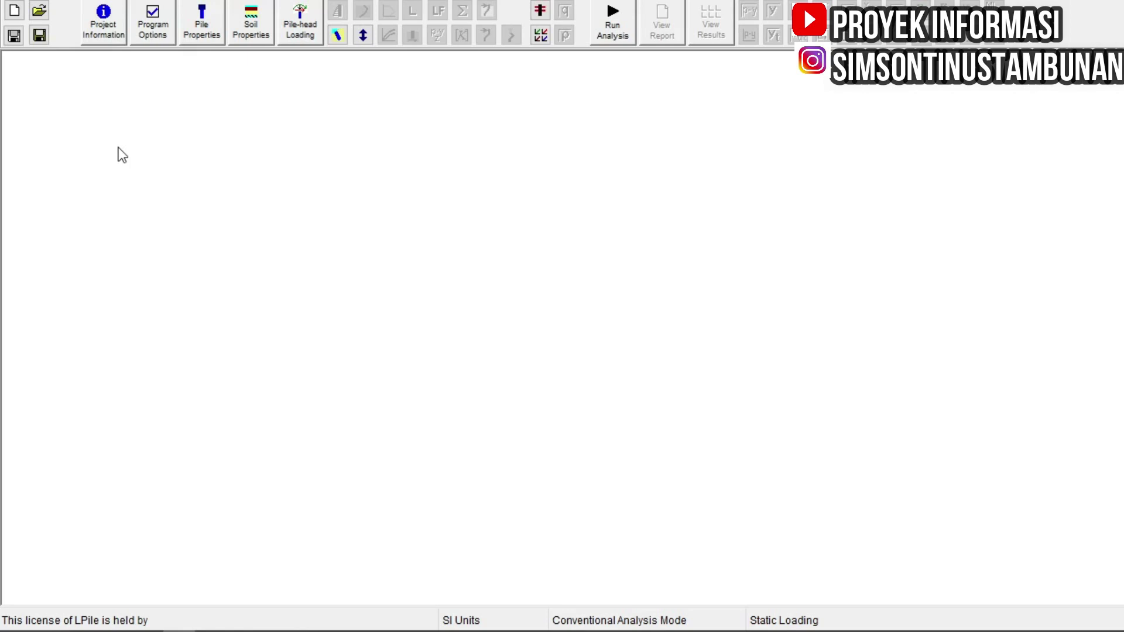
- Review the project information fields and the program options, accepting both with their default settings
click(100, 26)
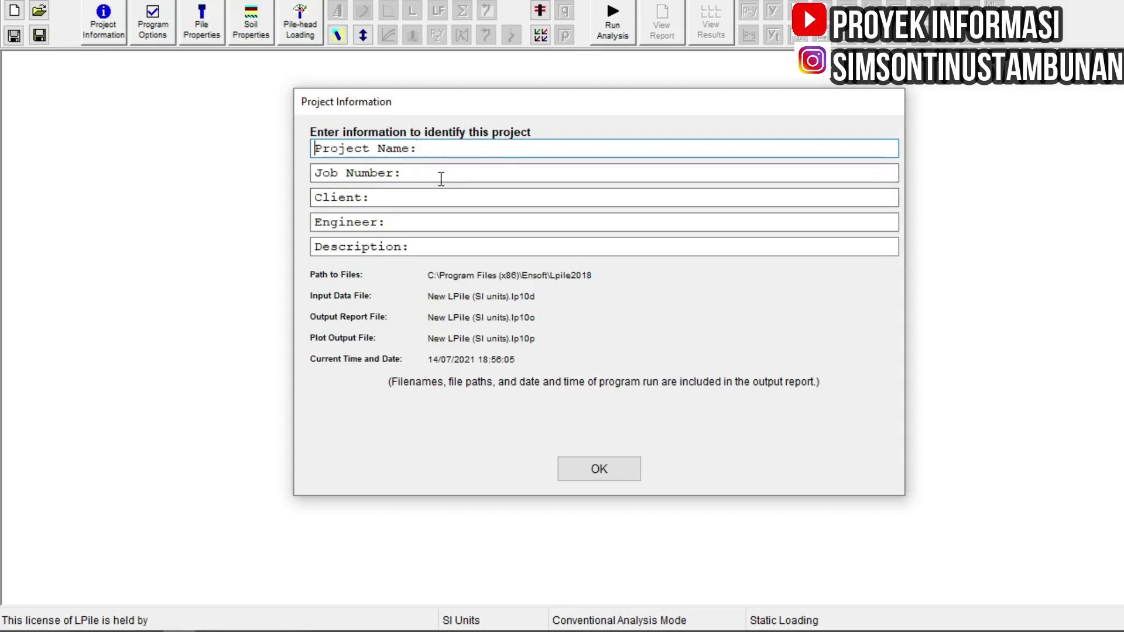
click(443, 246)
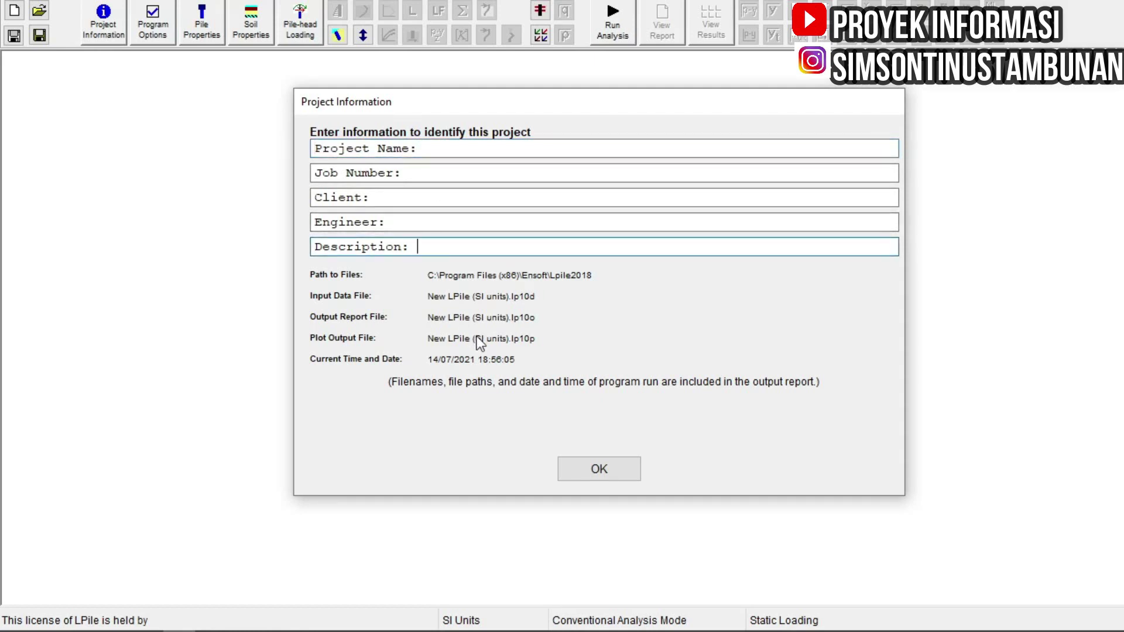
click(597, 469)
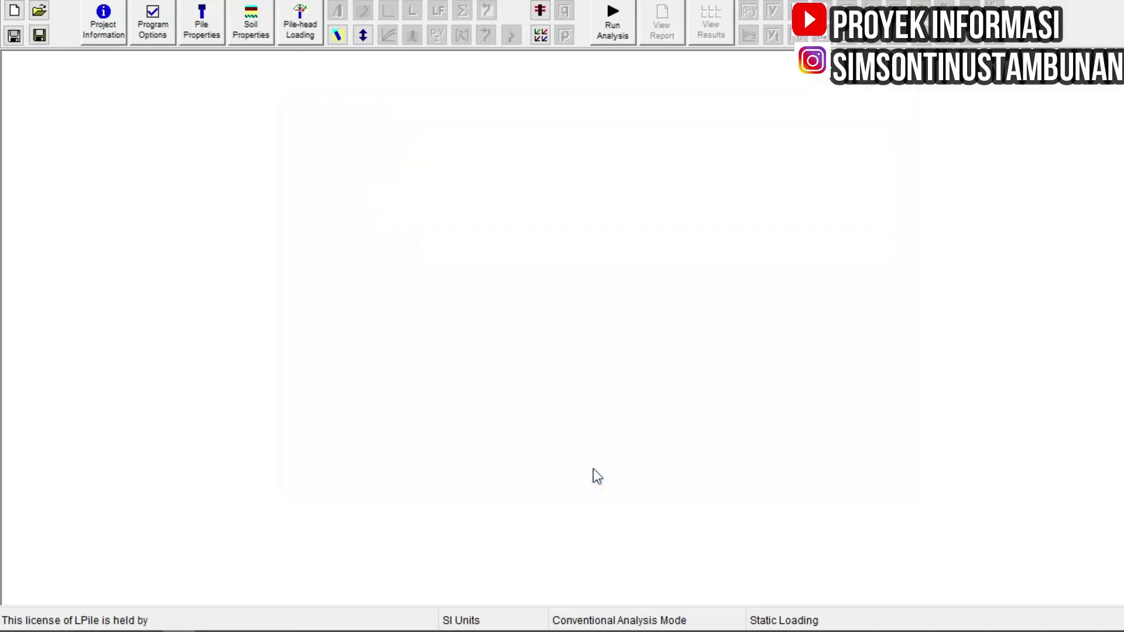
click(153, 24)
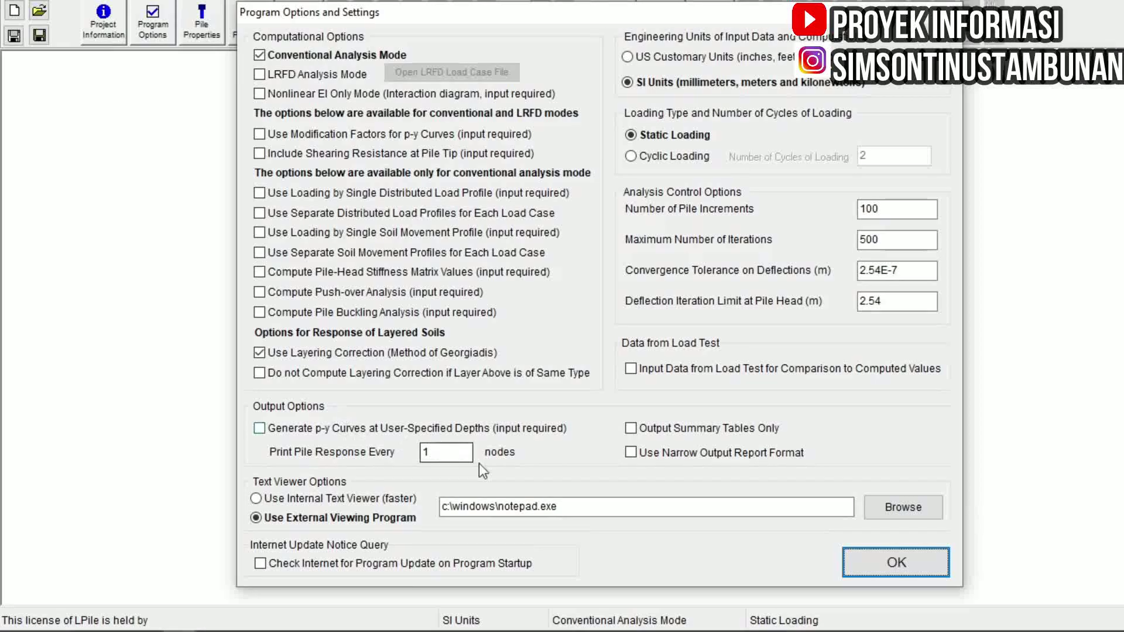
click(873, 576)
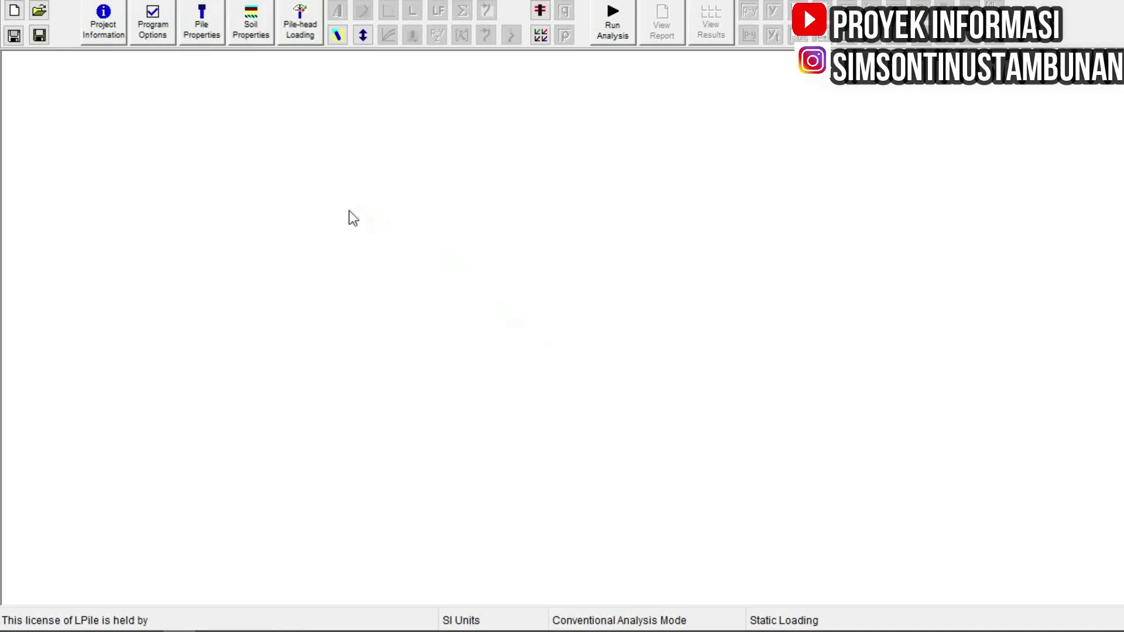
- Open the pile properties, preview the available section types and select Round Prestressed Concrete with Void for Section 1
click(198, 34)
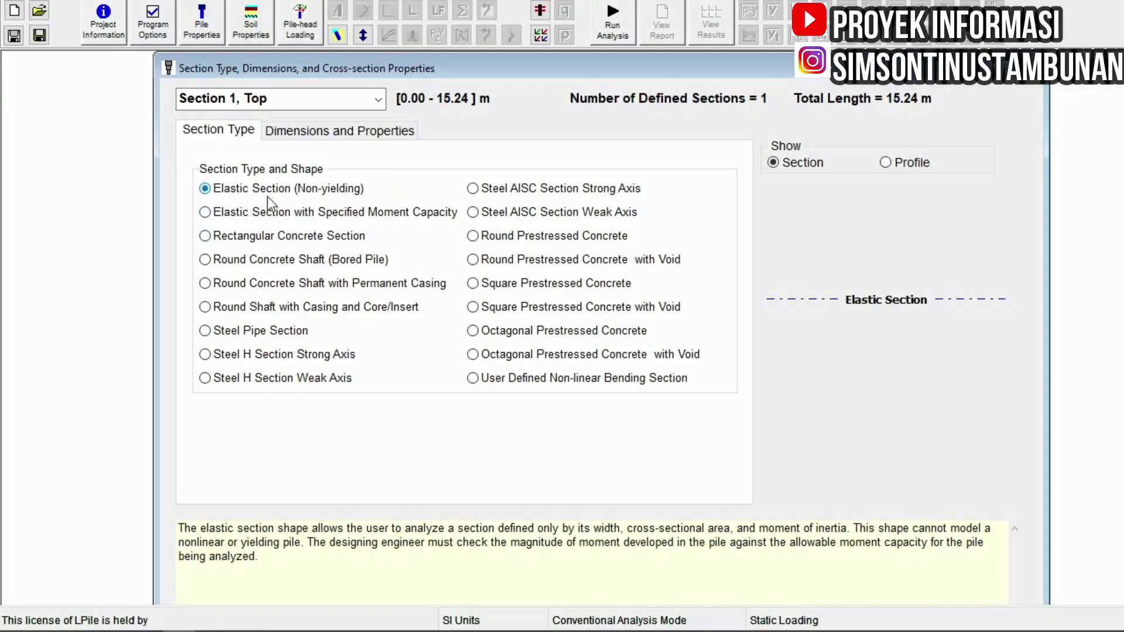
click(211, 213)
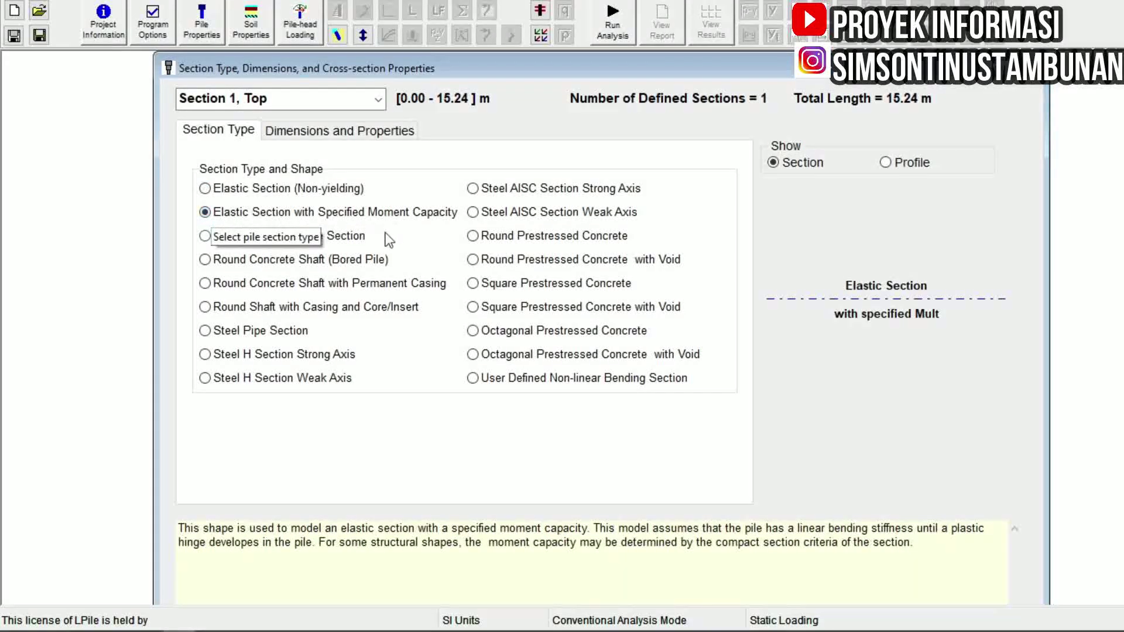
click(476, 192)
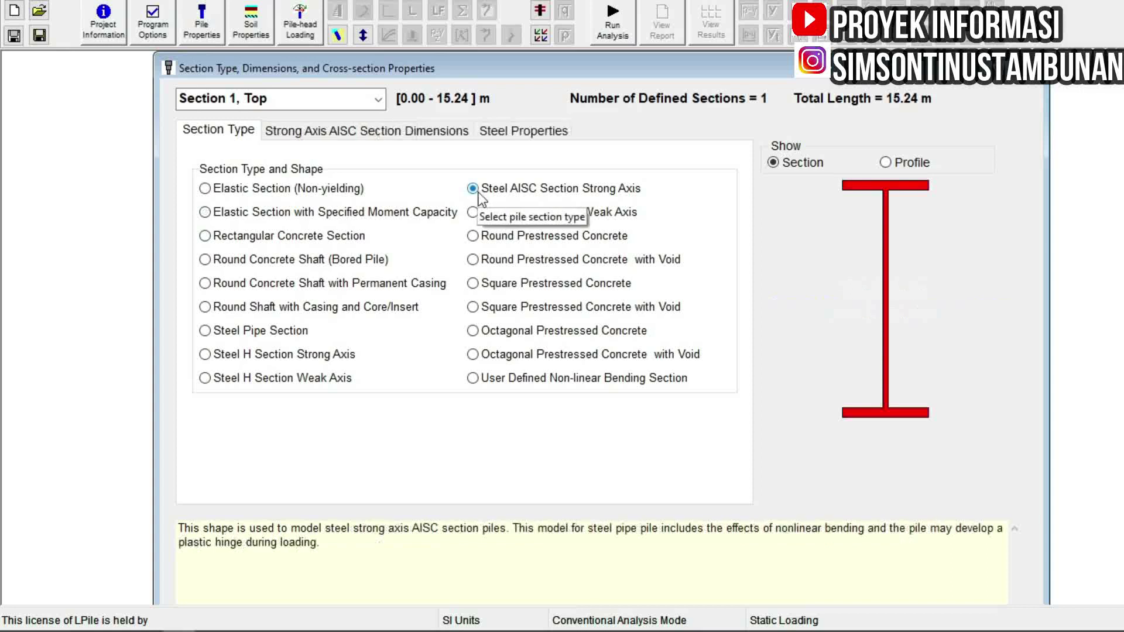
click(473, 237)
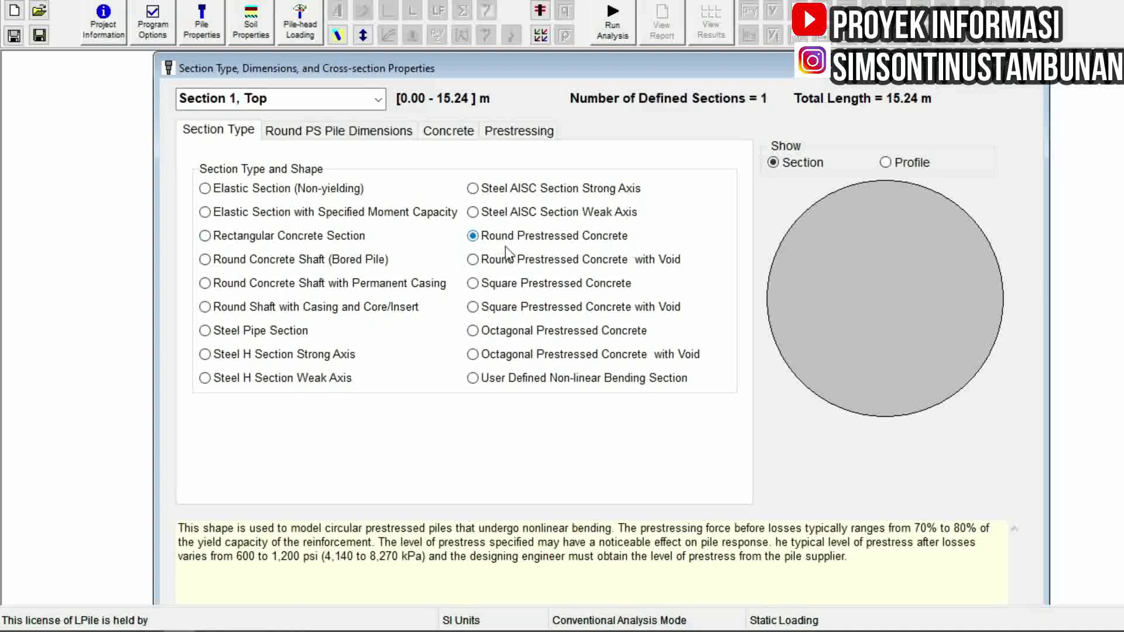
click(476, 287)
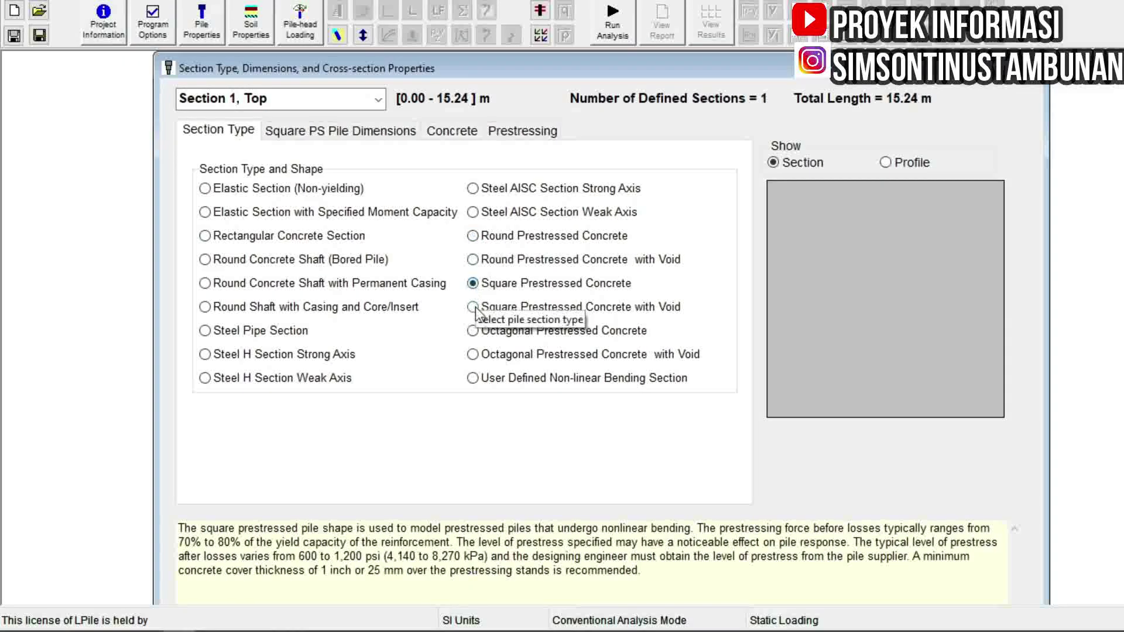
click(475, 308)
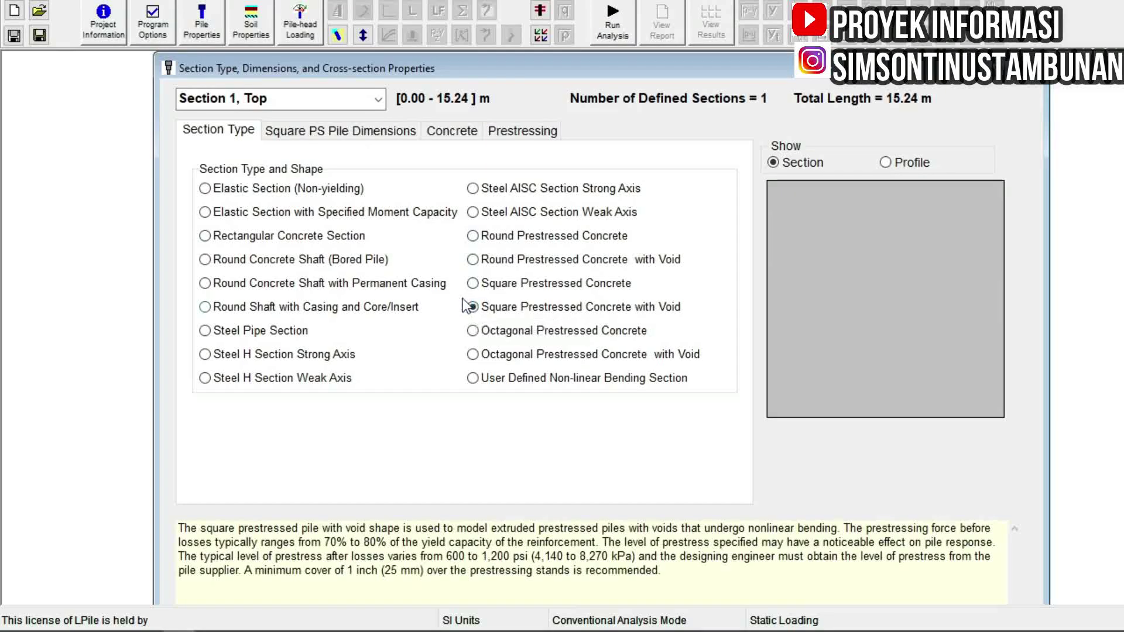
click(206, 260)
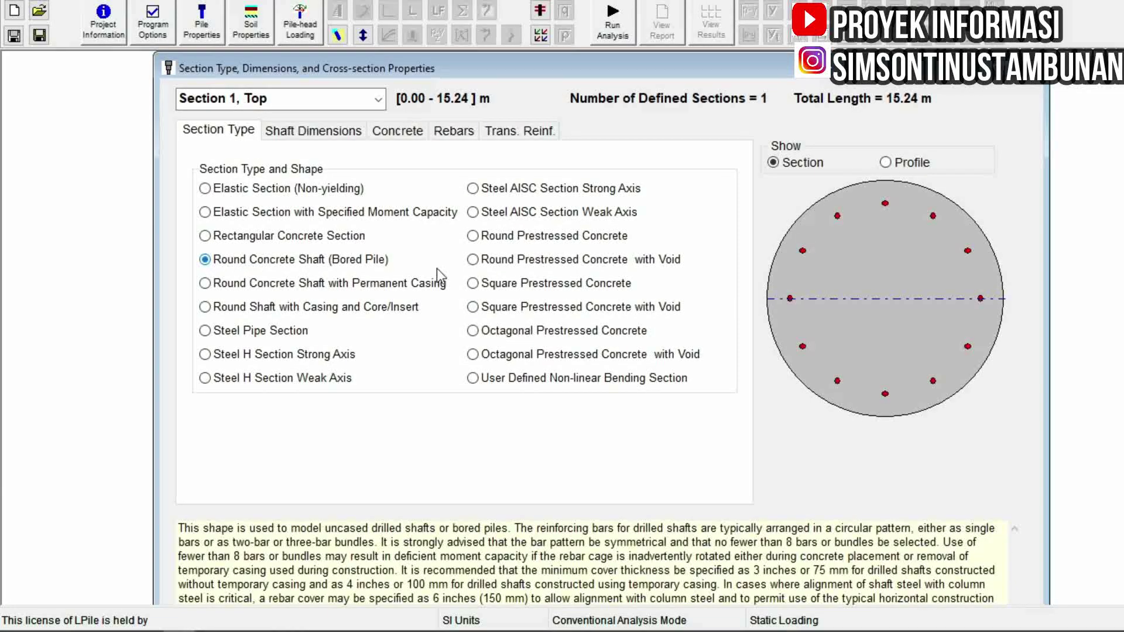
click(473, 235)
click(473, 259)
click(472, 235)
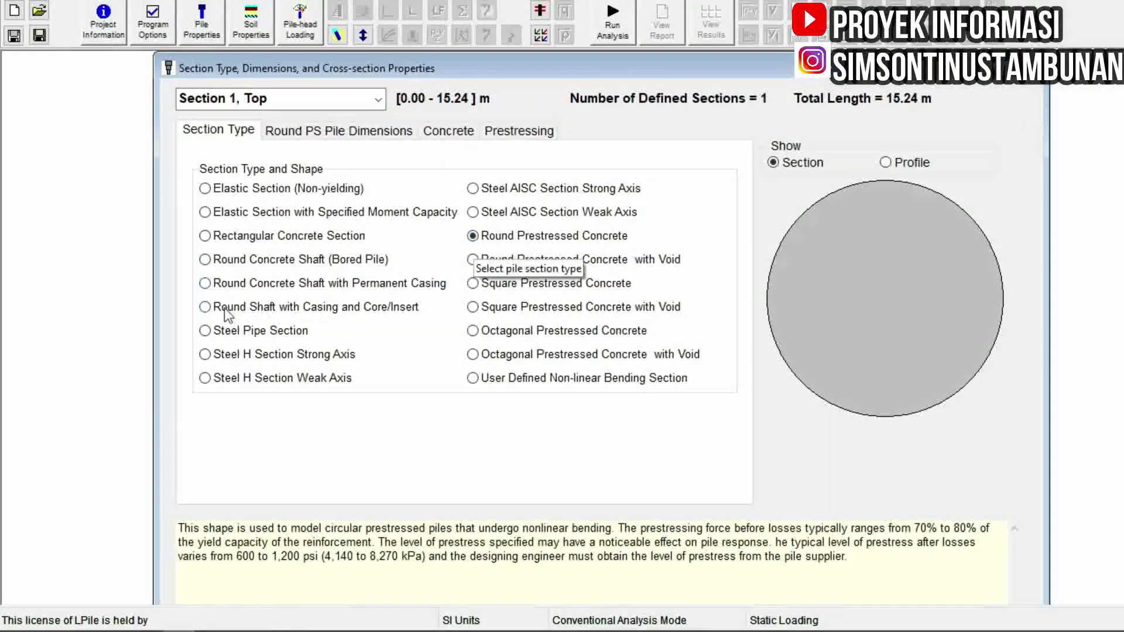
click(206, 308)
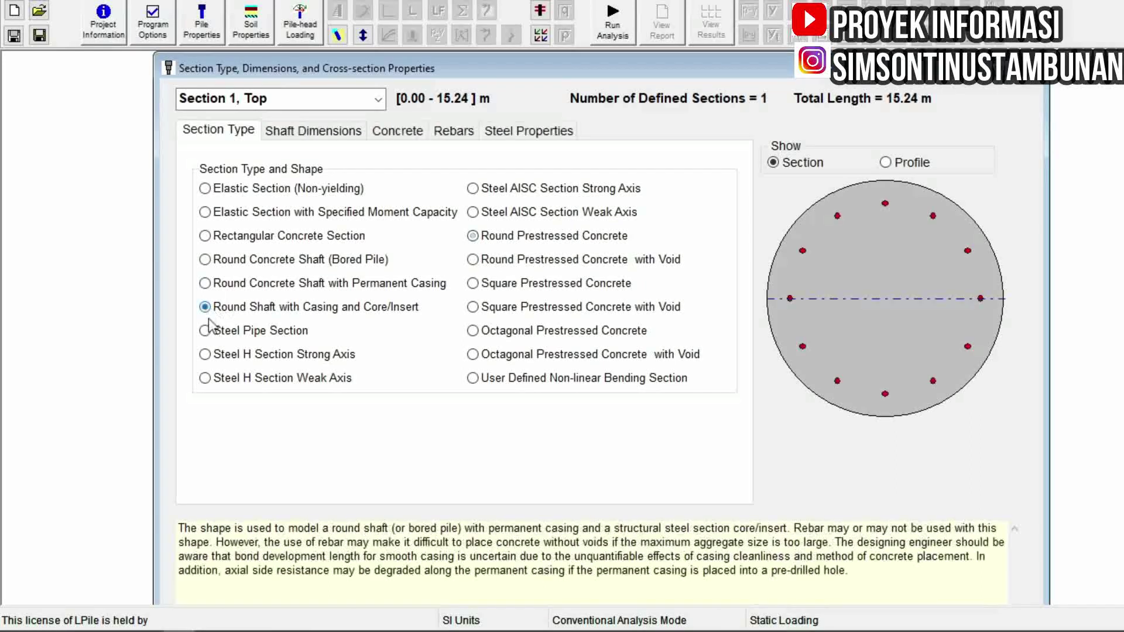
click(204, 330)
click(205, 355)
click(205, 378)
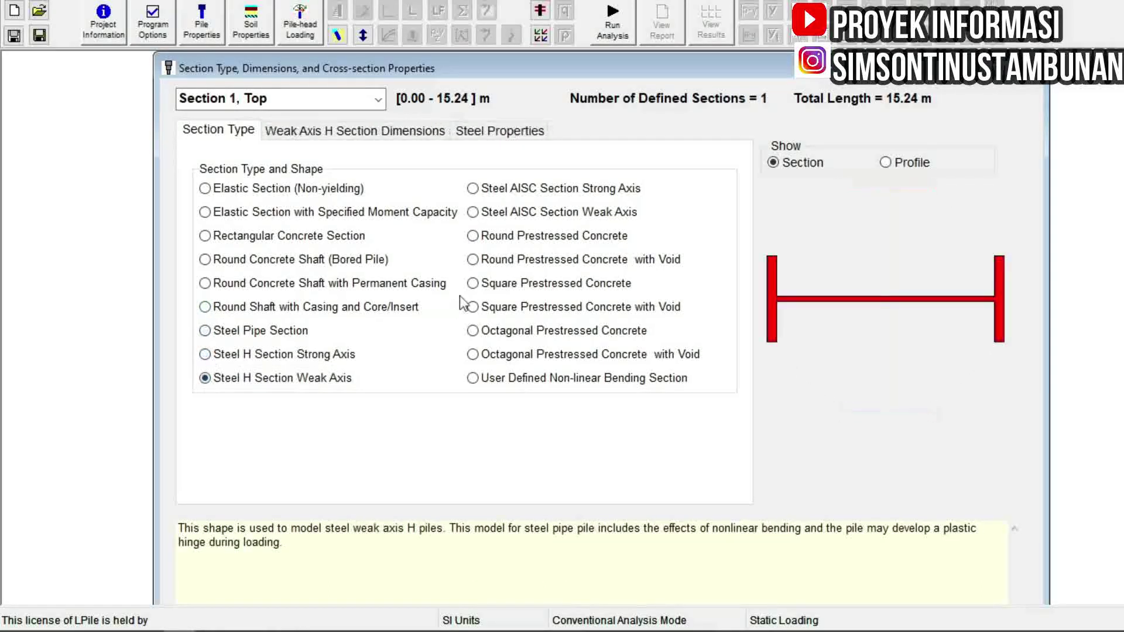
click(471, 283)
click(472, 306)
click(474, 330)
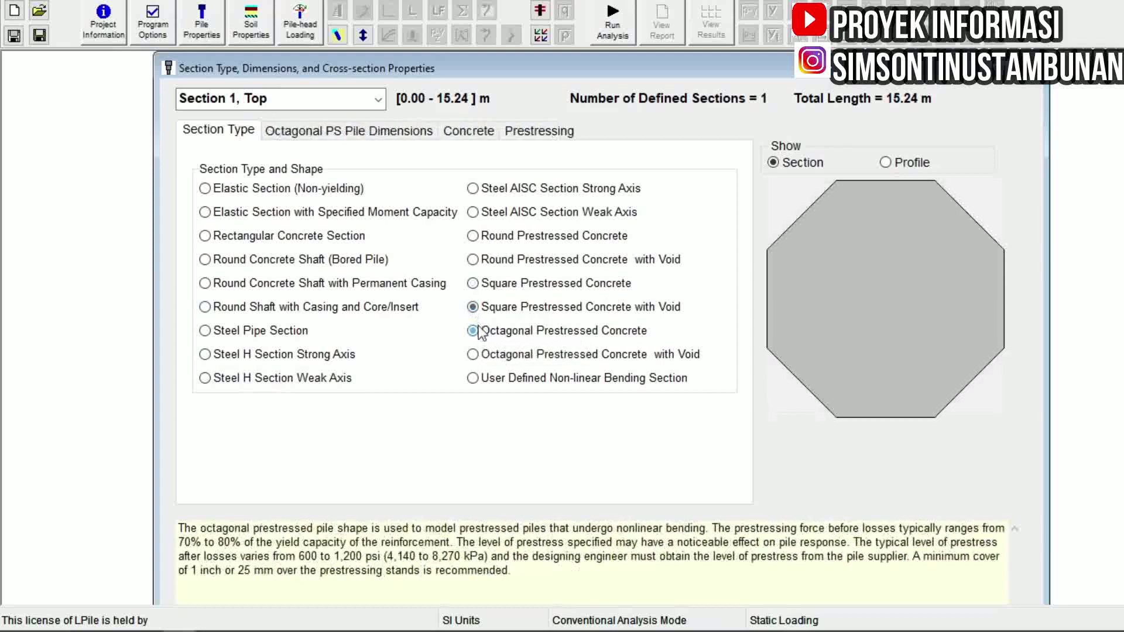
click(473, 259)
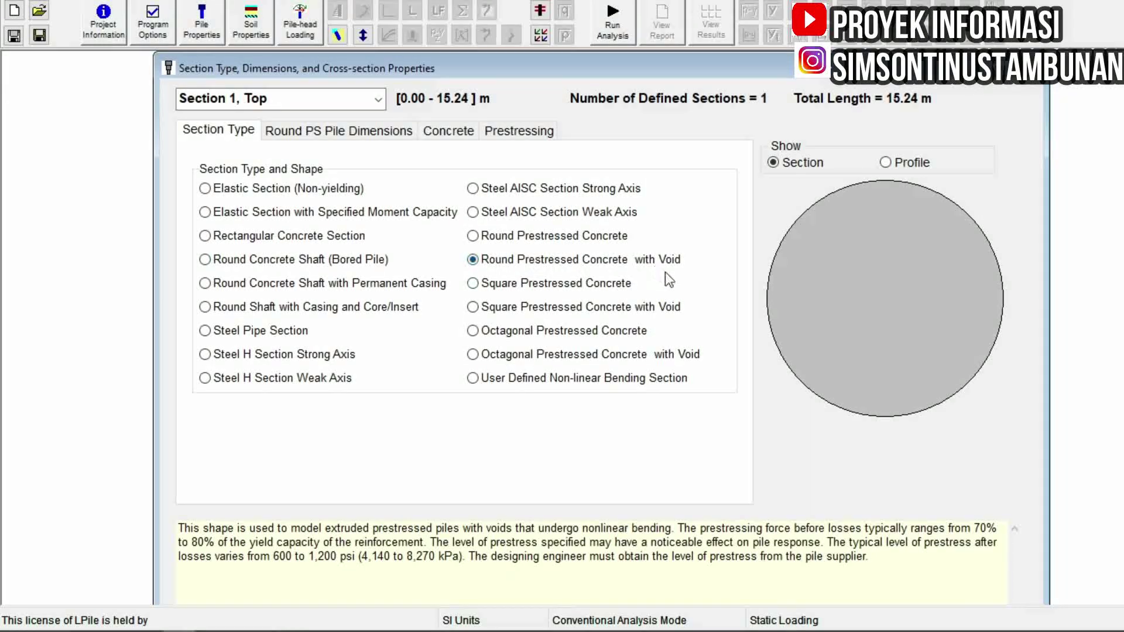
- Switch to the browser's spun pile image results, enlarge the Jaya Beton photo and return to LPile
key(alt+Tab)
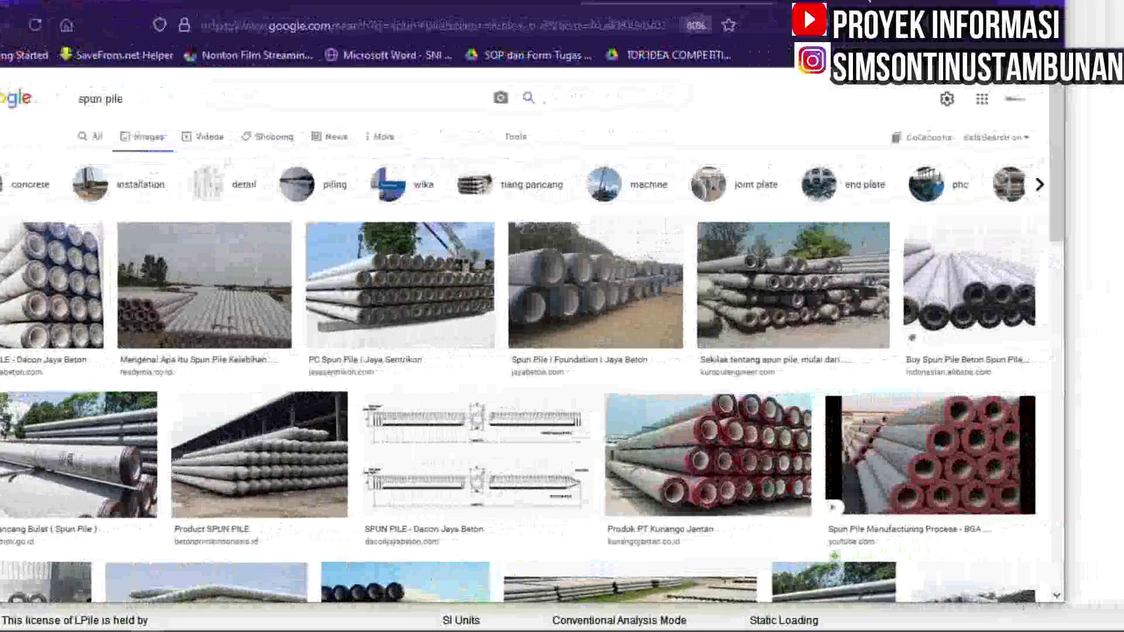
click(534, 329)
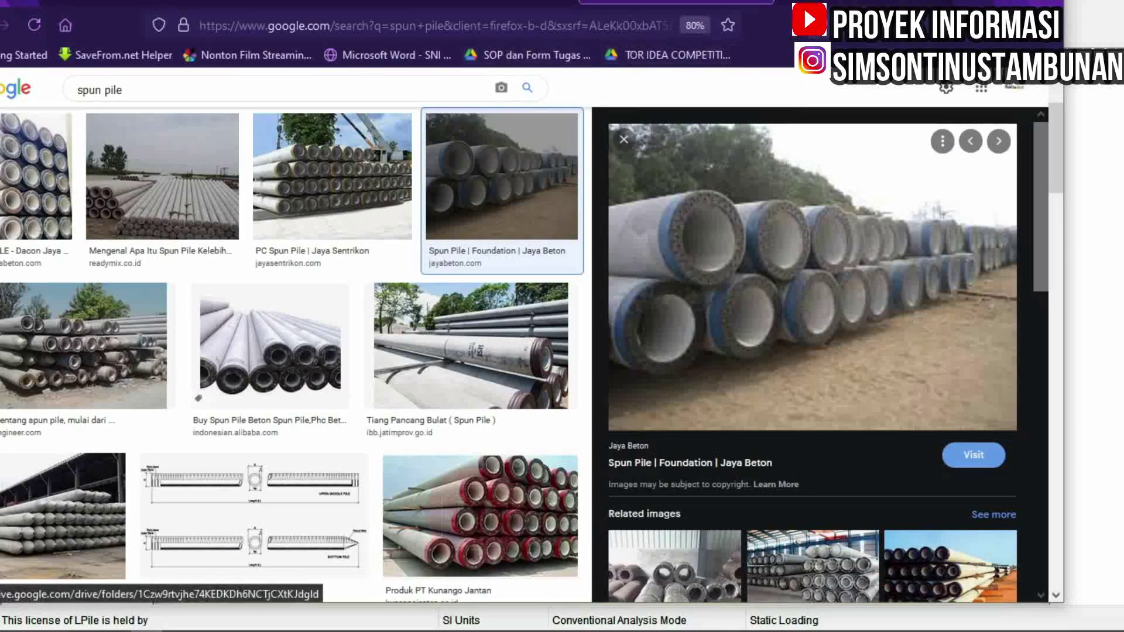
click(948, 1)
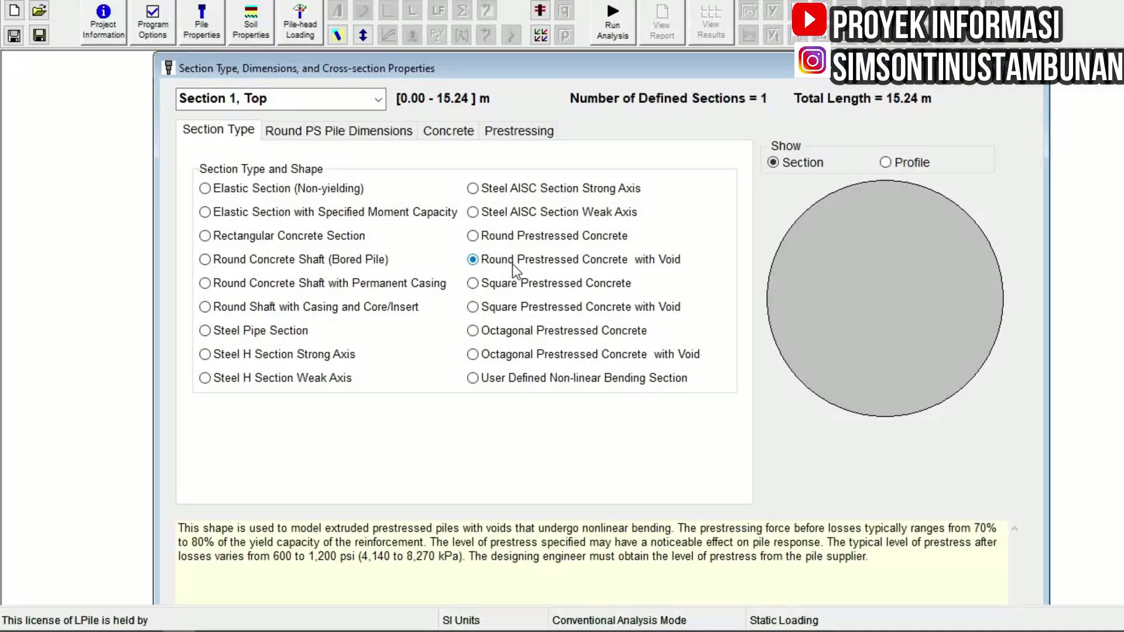
- Compare the dimension inputs of the voided round pile and Steel AISC Section Strong Axis, then restore Round Prestressed Concrete with Void
click(338, 130)
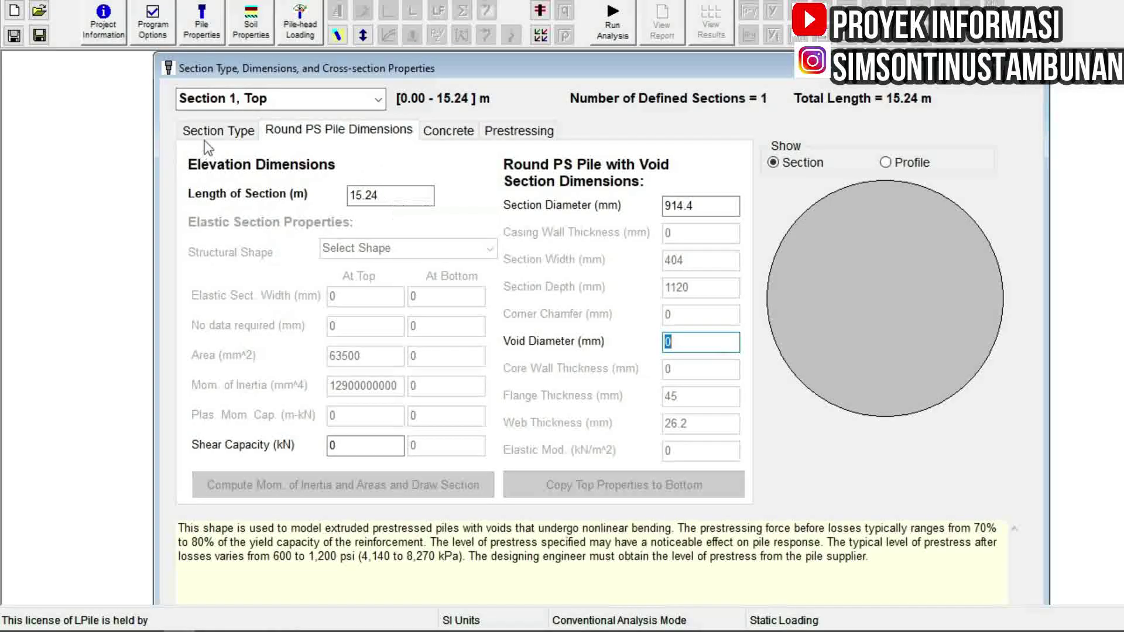
click(216, 131)
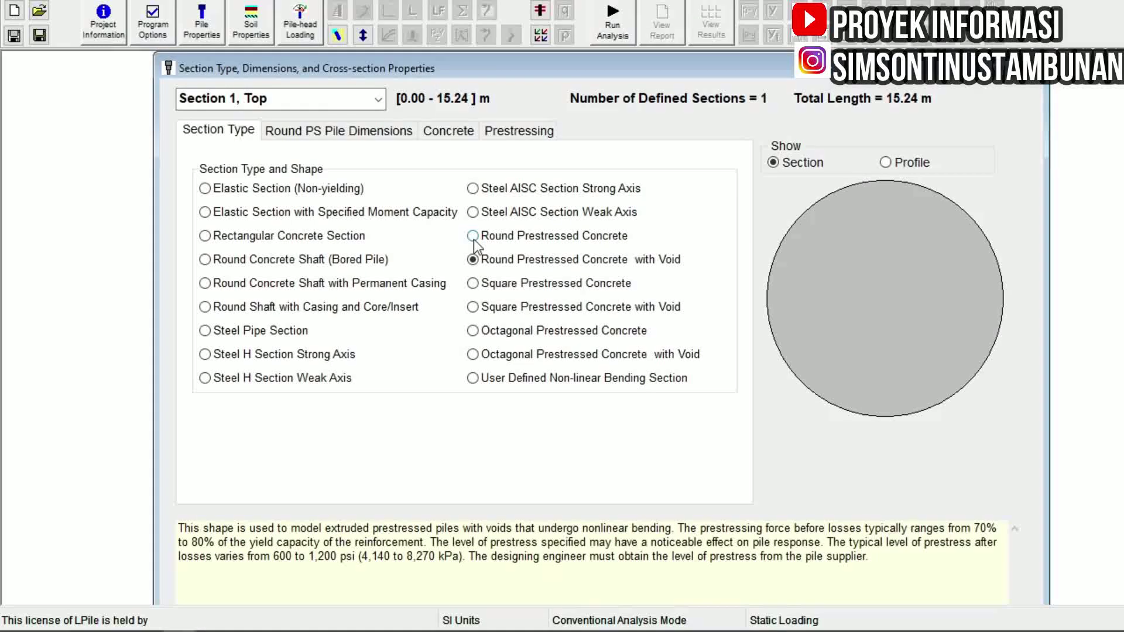
click(472, 188)
click(334, 144)
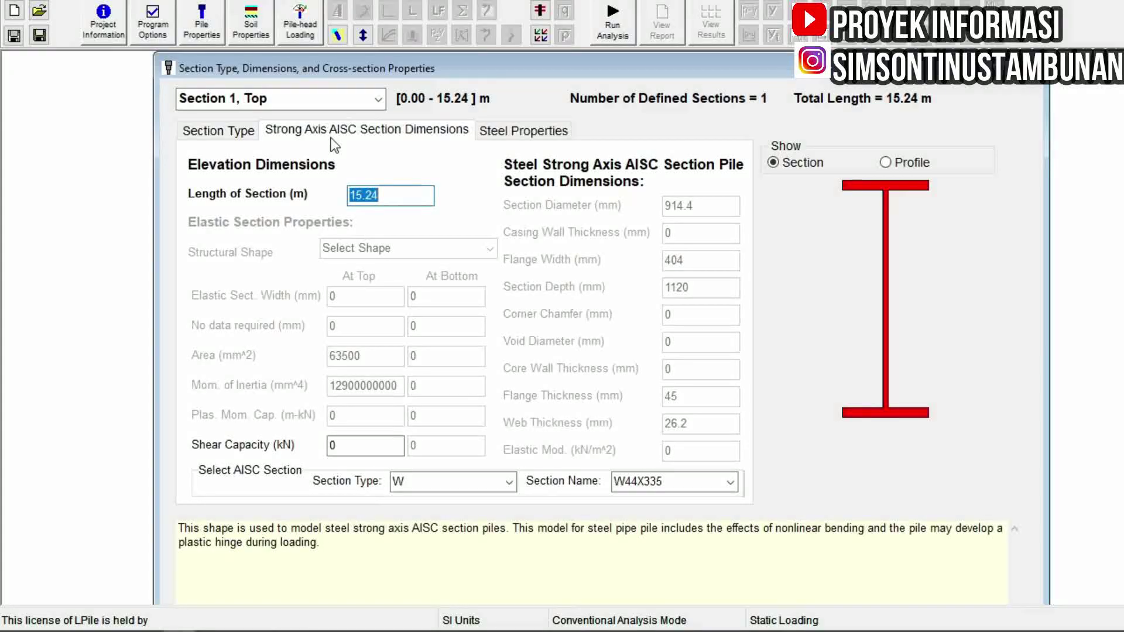
click(252, 134)
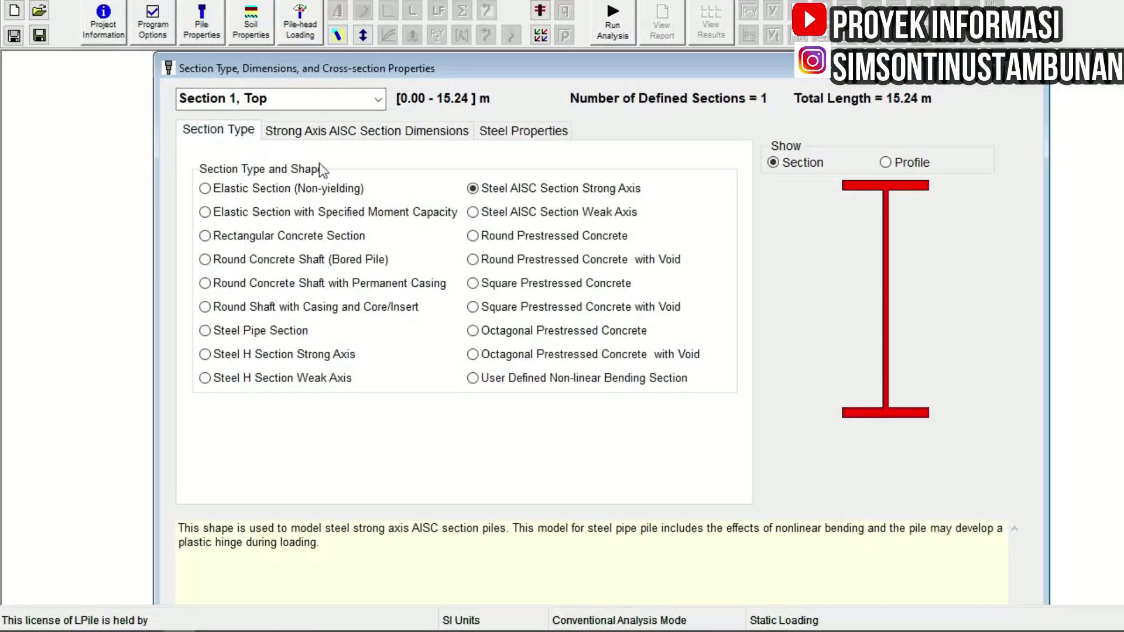
click(473, 259)
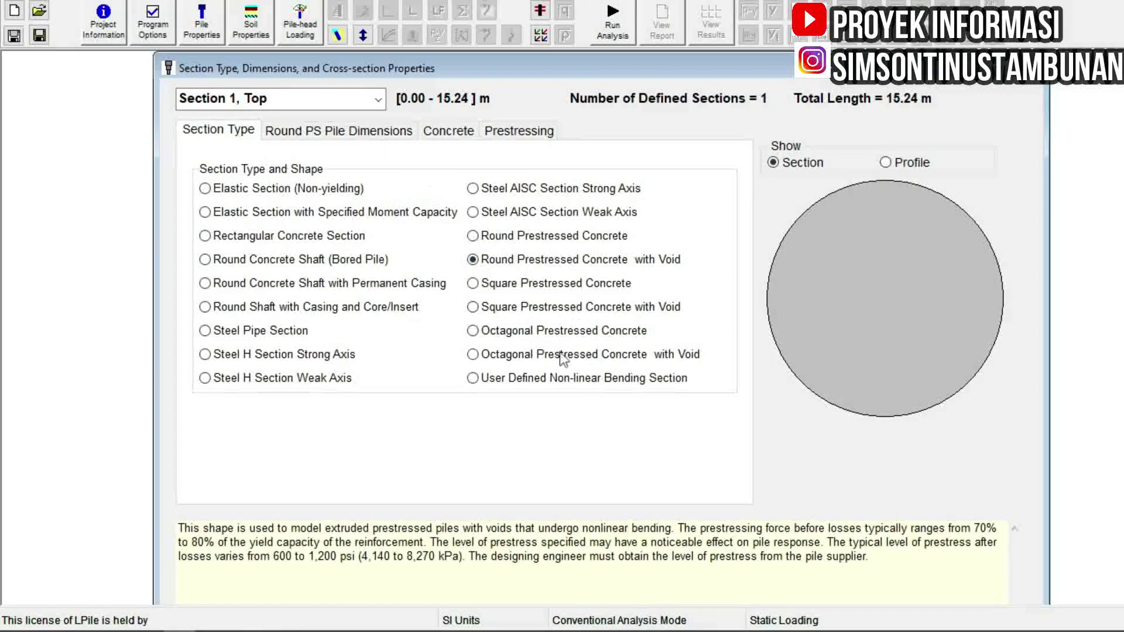
- Set the length of the round prestressed pile section to 10 m
drag(787, 69, 717, 51)
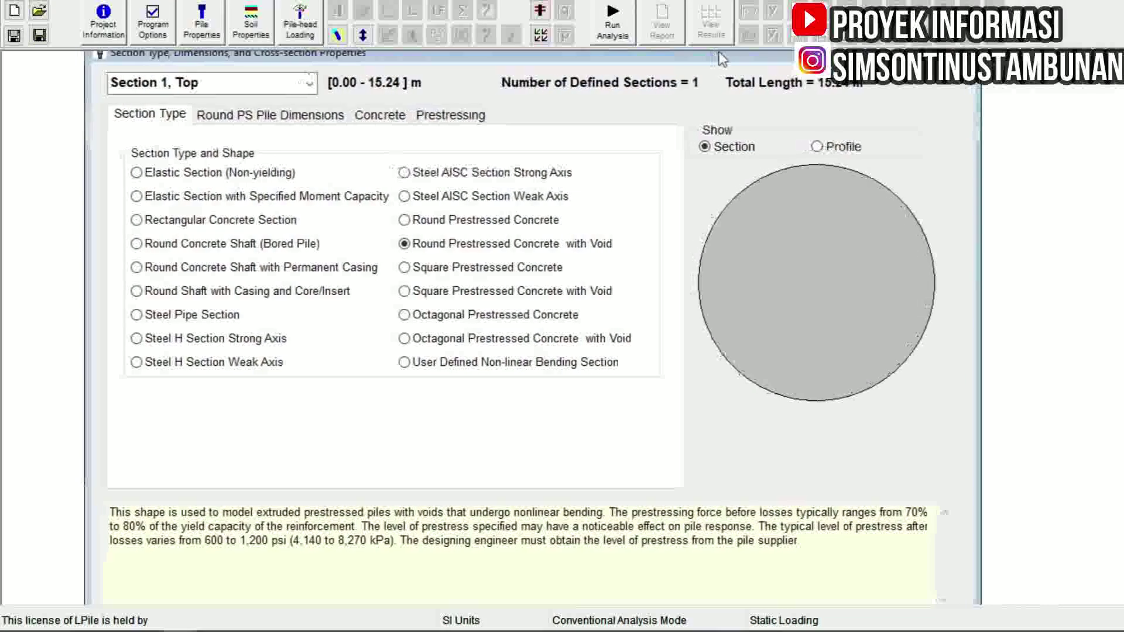
click(244, 117)
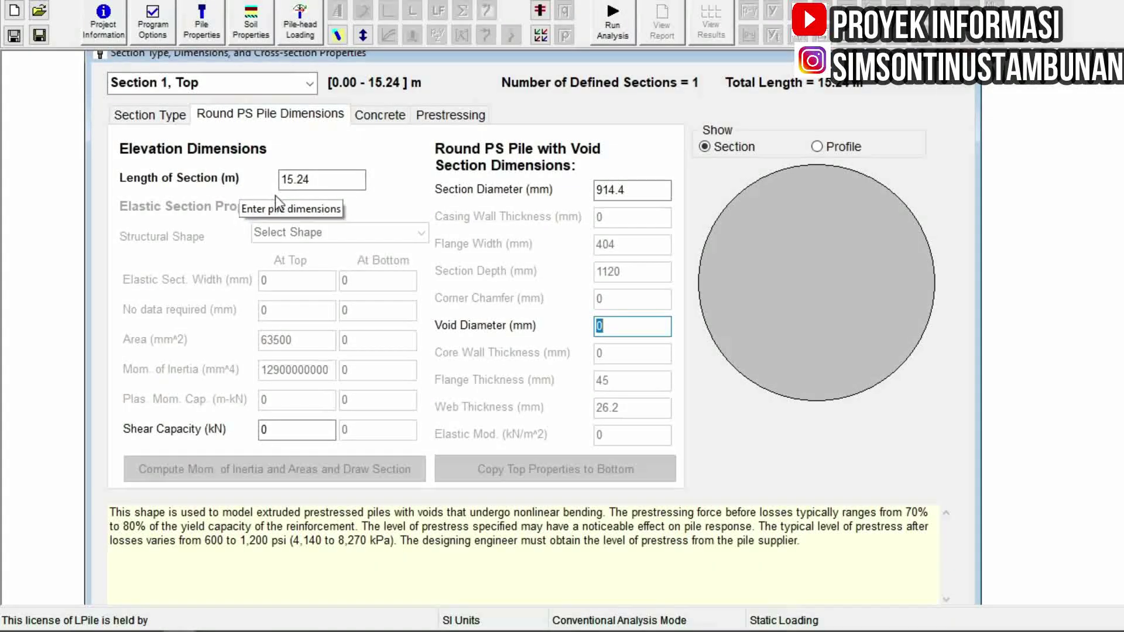
click(327, 182)
drag(327, 182, 279, 181)
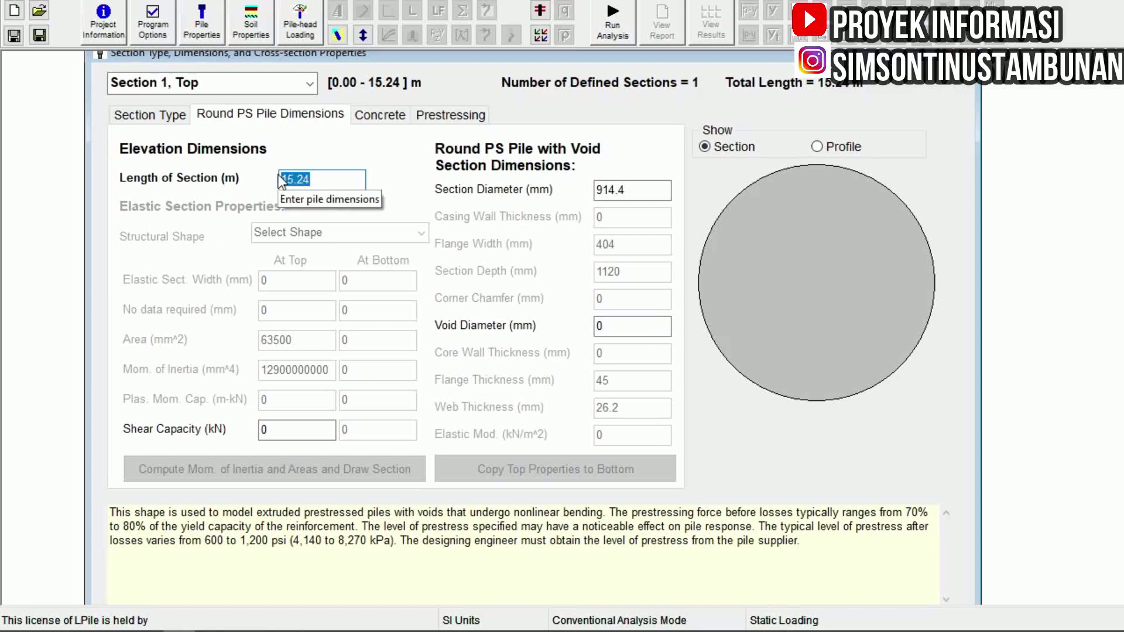
click(329, 182)
right_click(329, 182)
click(329, 182)
drag(343, 177, 241, 181)
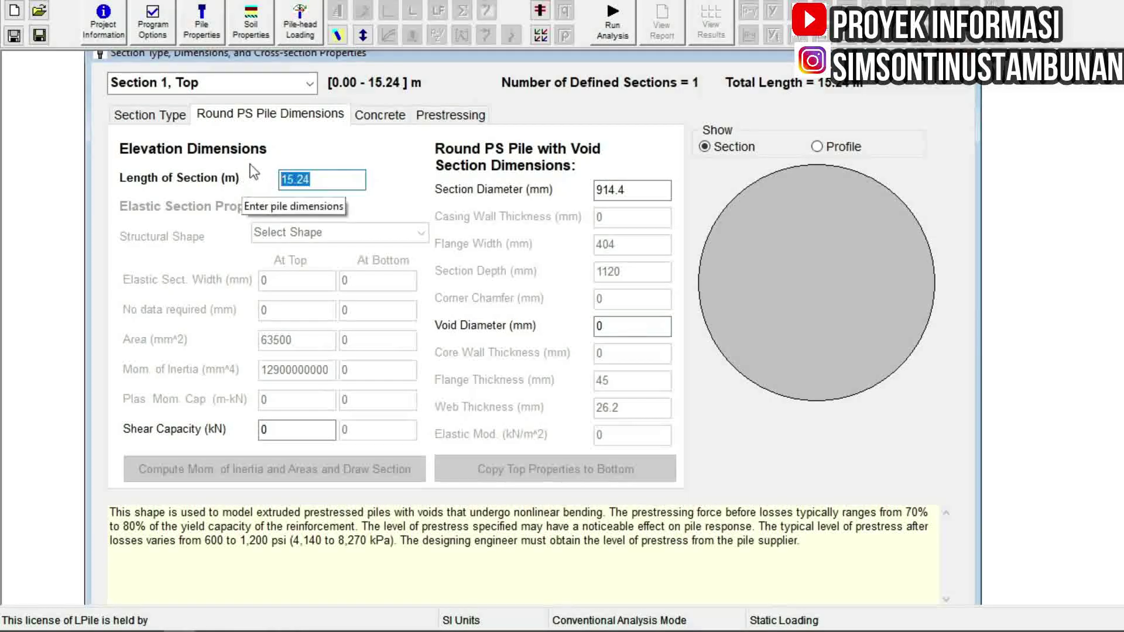
key(BackSpace)
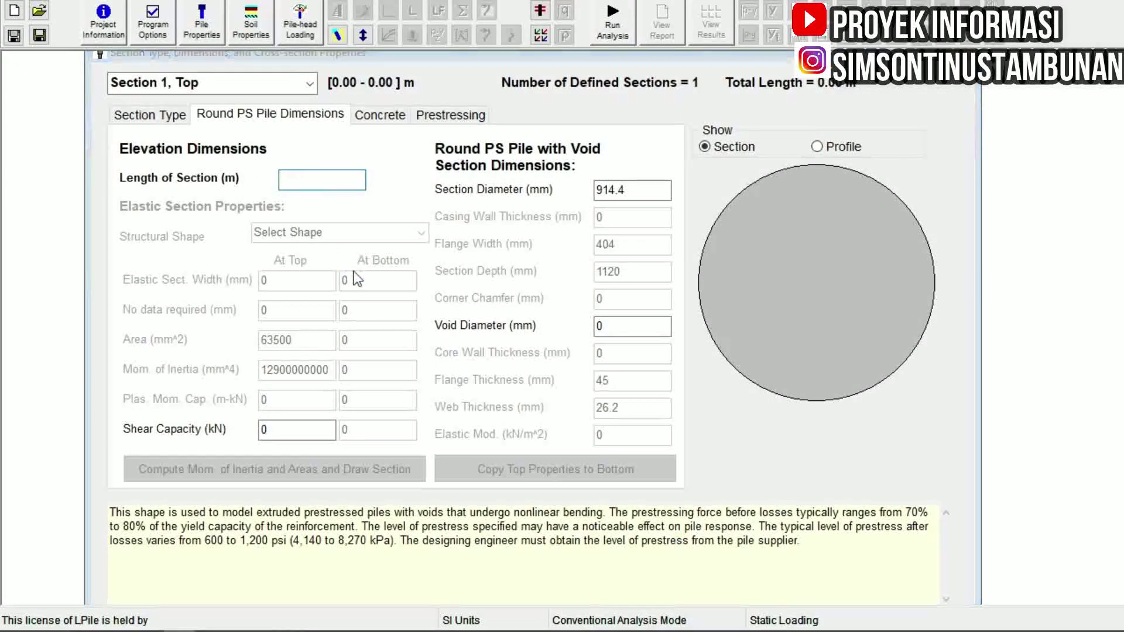
key(Return)
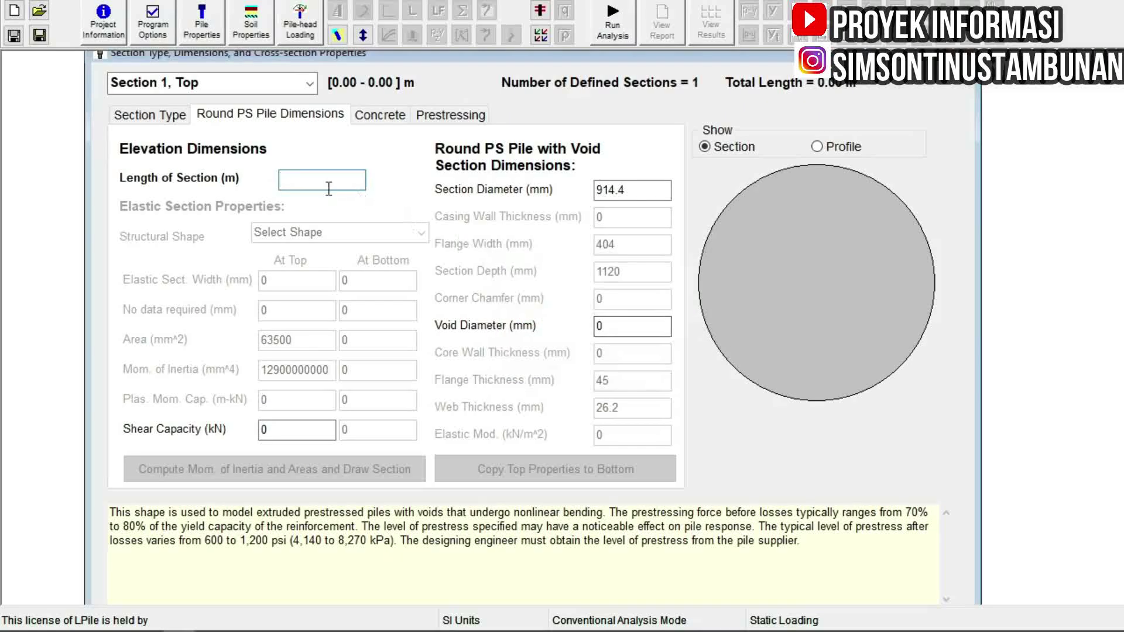
text(10)
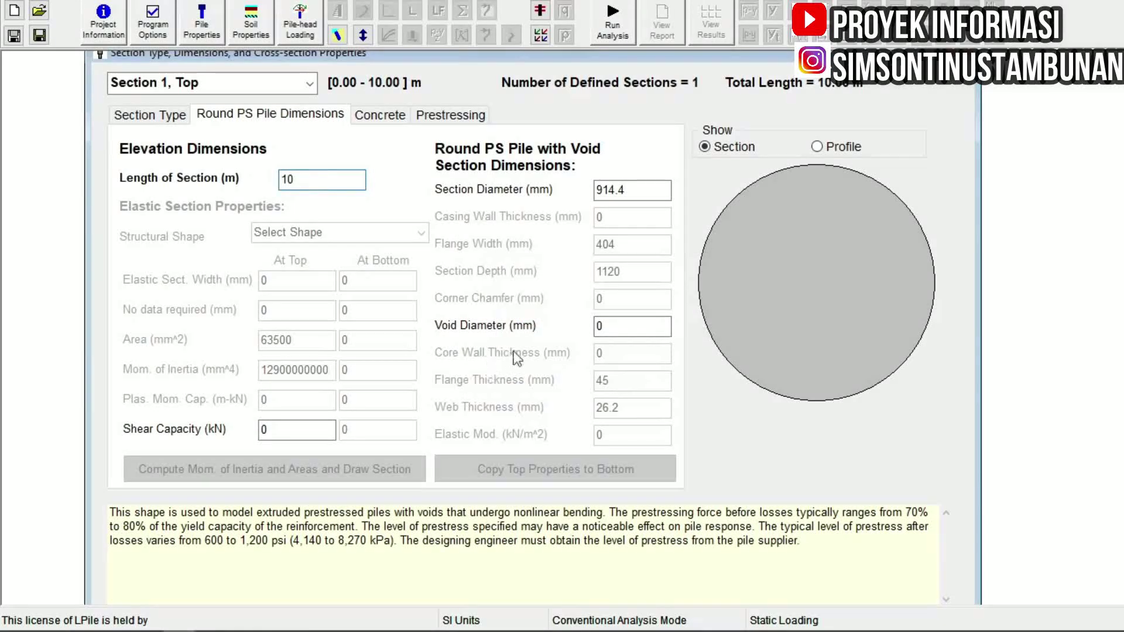
- Set the void diameter of the round prestressed pile to 500 mm
click(630, 197)
click(595, 325)
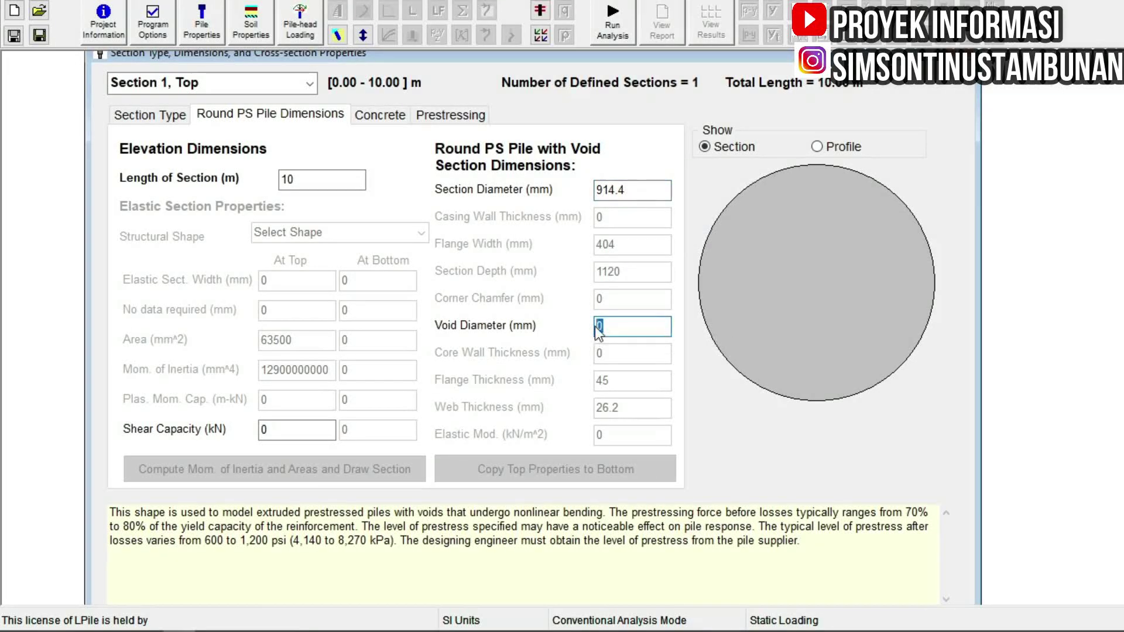
right_click(617, 329)
click(605, 326)
drag(605, 326, 592, 328)
text(500)
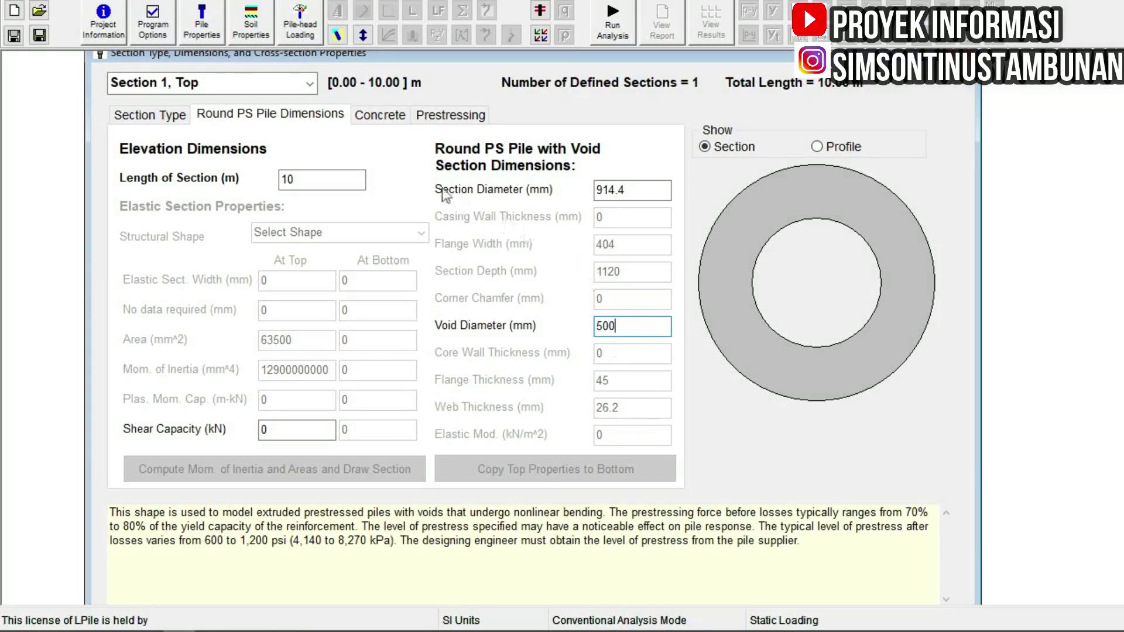
- Set the compressive strength of the pile concrete to 52000 kN/m^2
click(394, 118)
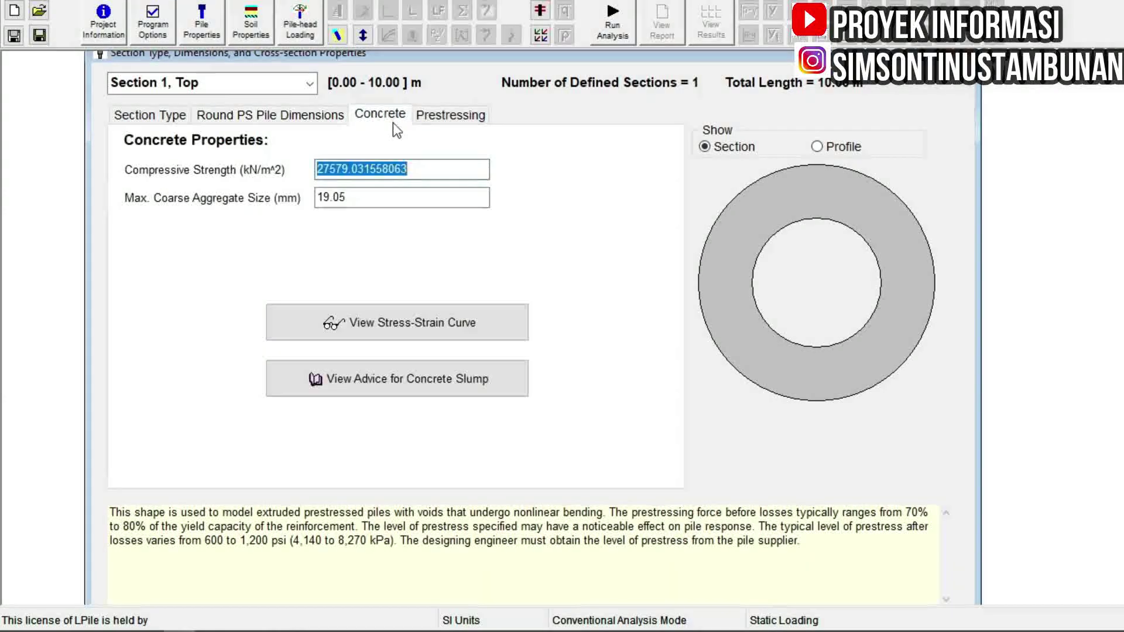
click(426, 167)
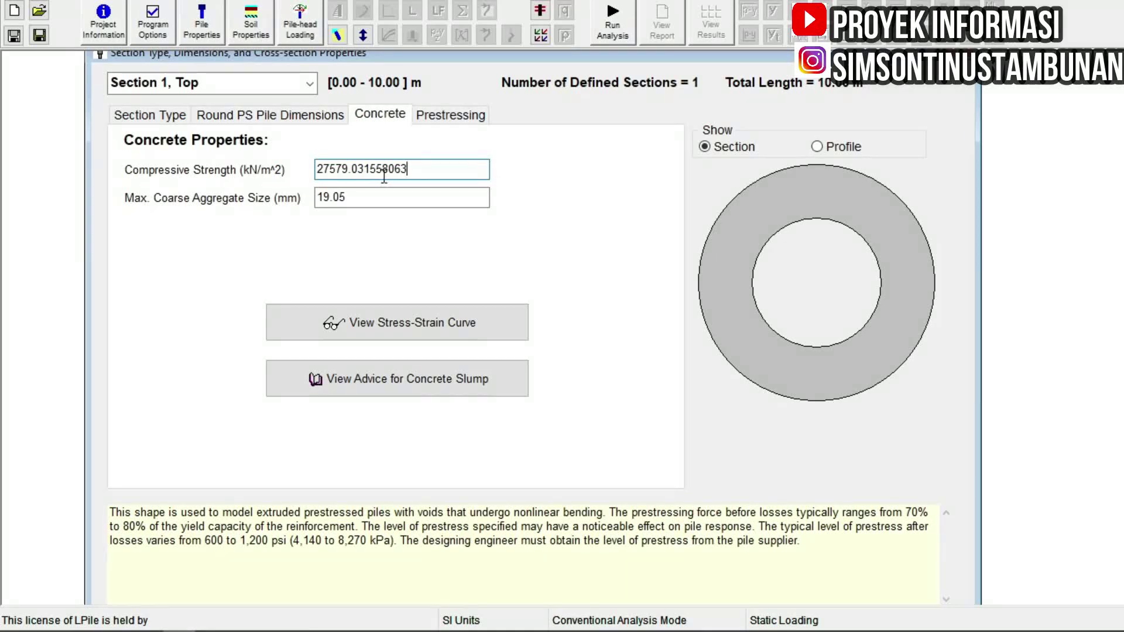
click(377, 196)
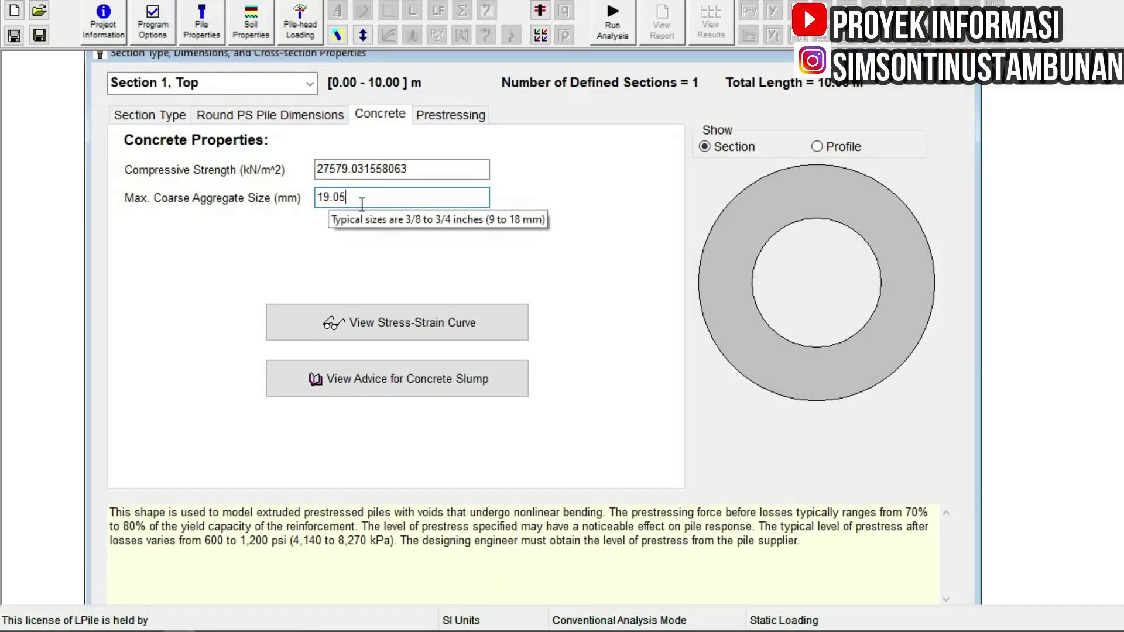
drag(414, 170, 289, 190)
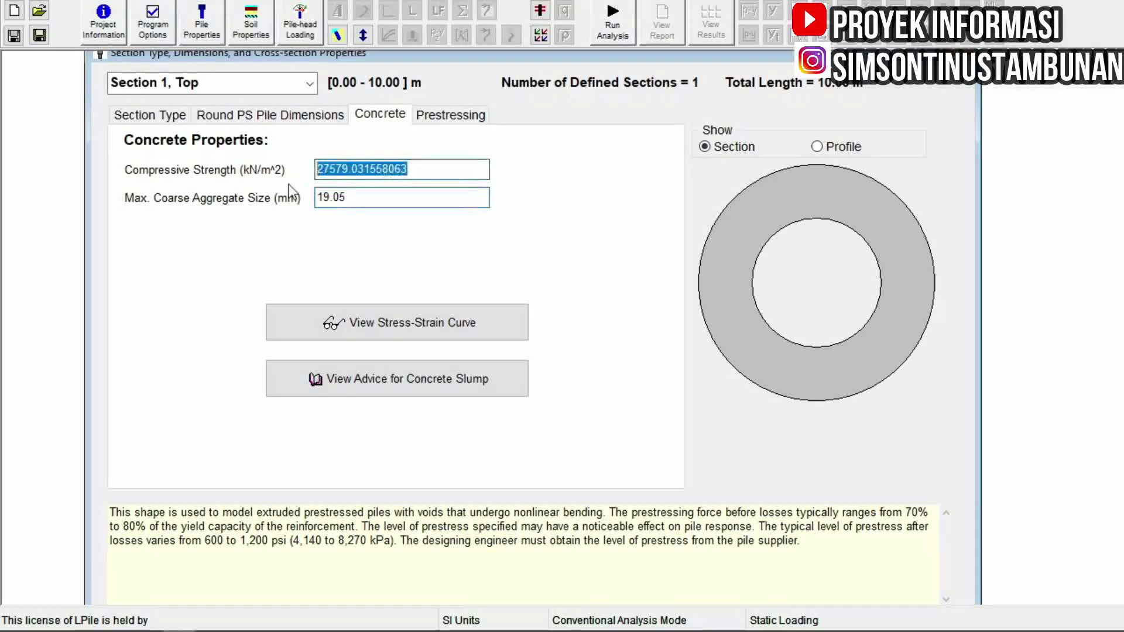
click(319, 171)
drag(401, 172, 283, 256)
text(52000)
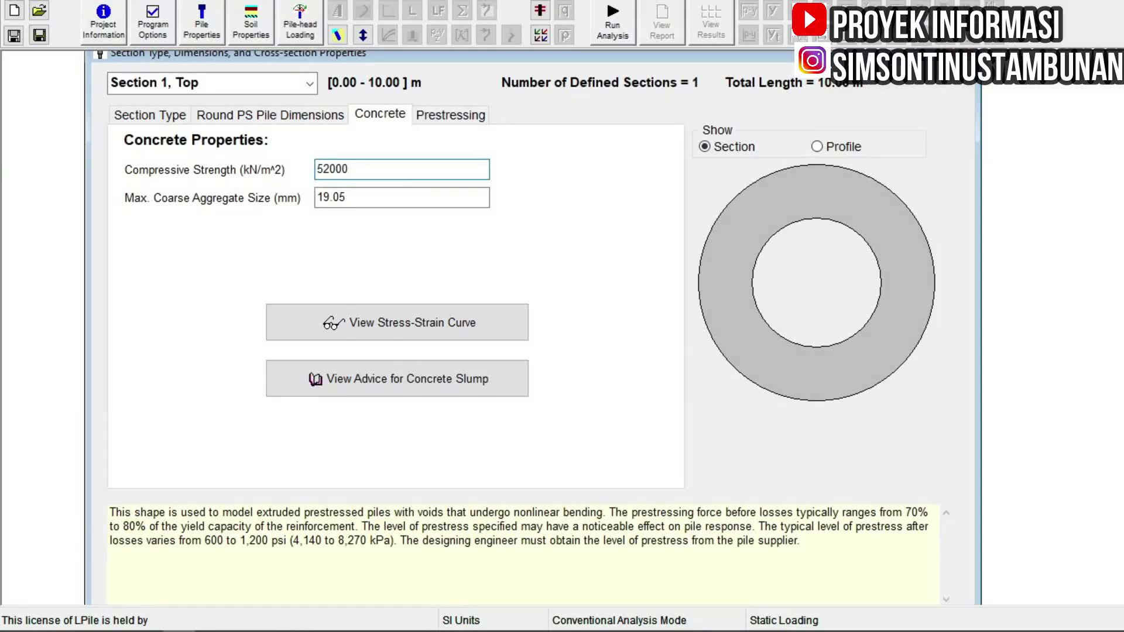
- Set the prestressing strand type to Smooth Bars (145 ksi) and check the available bar sizes and bar count input
click(462, 115)
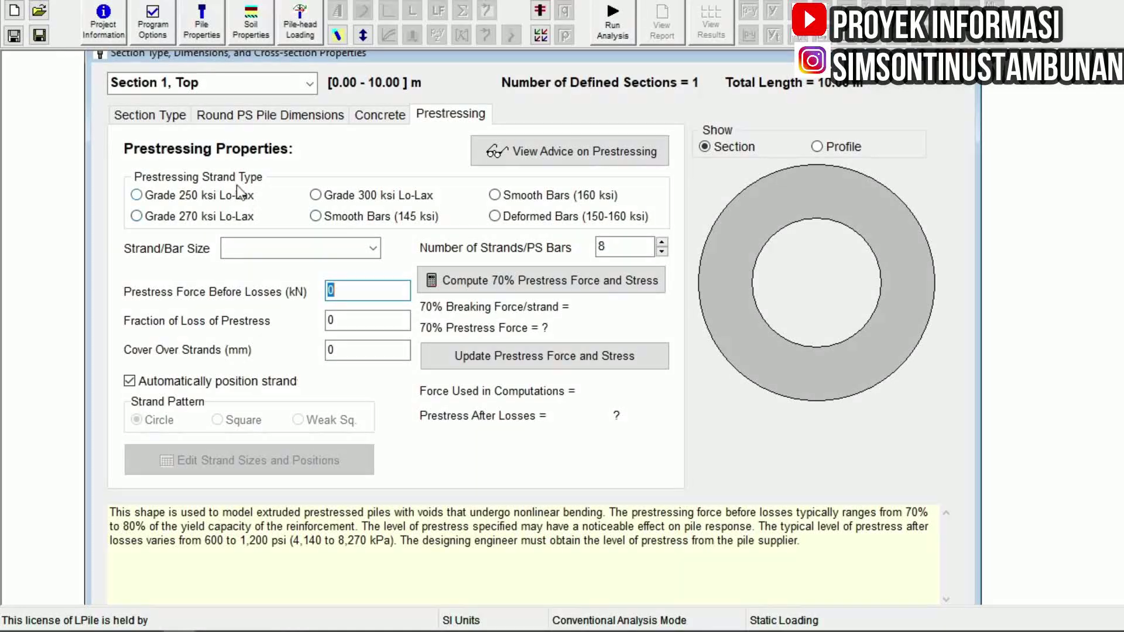
click(167, 198)
click(147, 217)
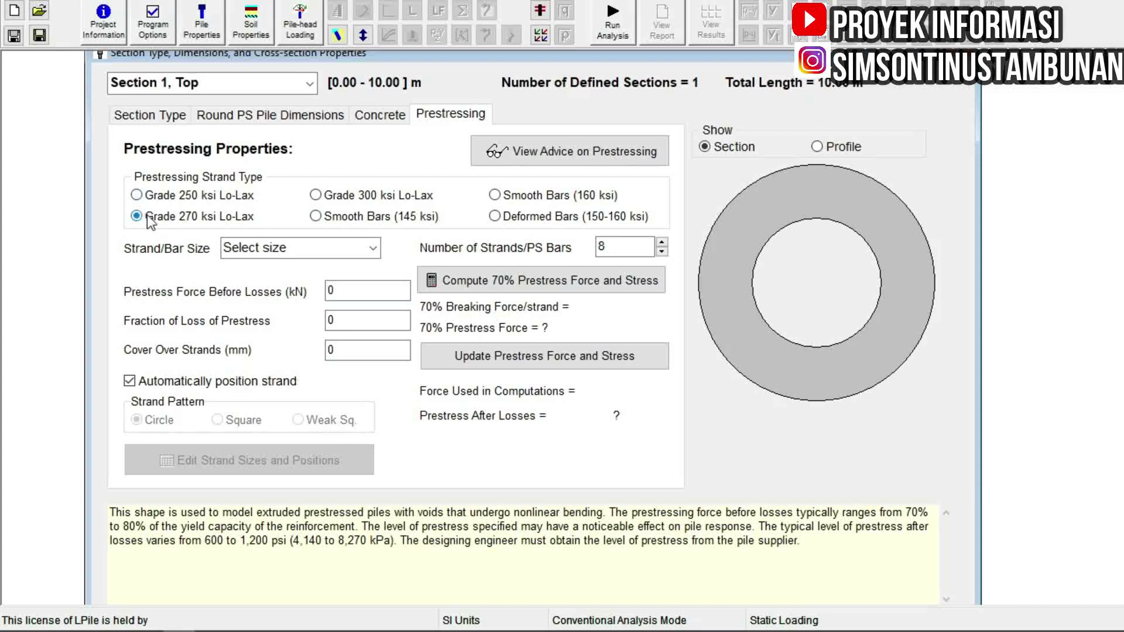
click(323, 216)
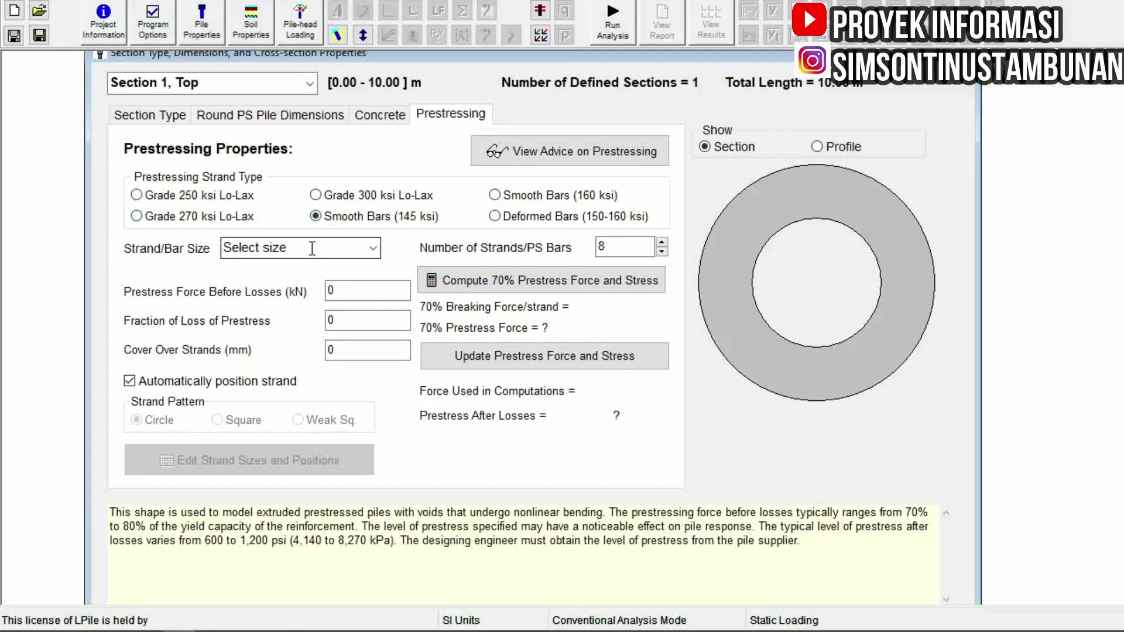
click(372, 249)
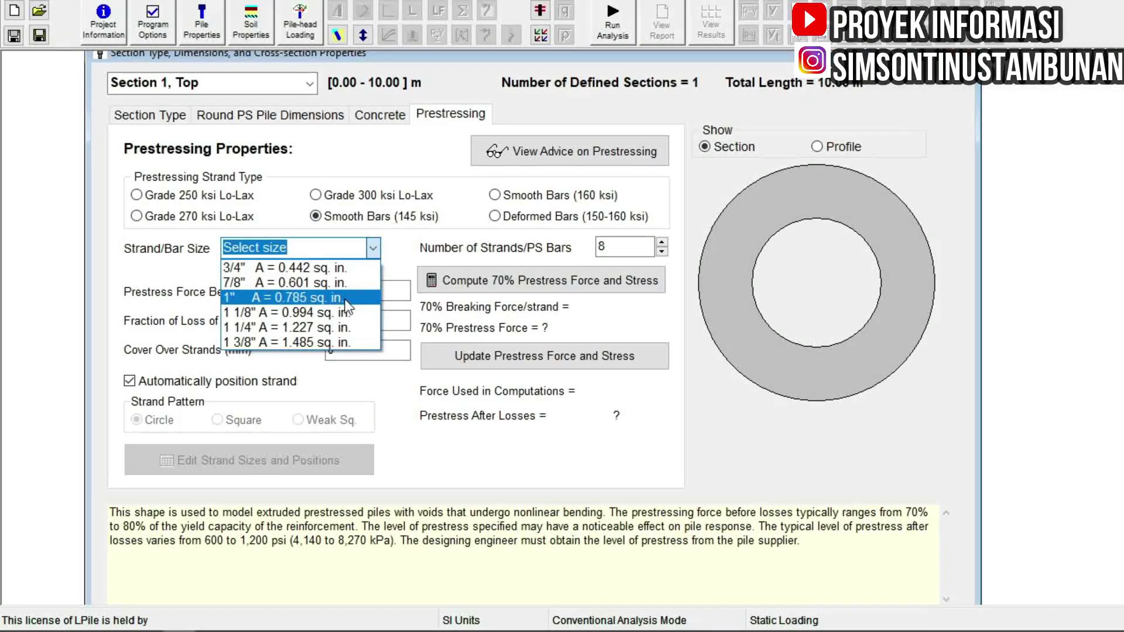
click(397, 257)
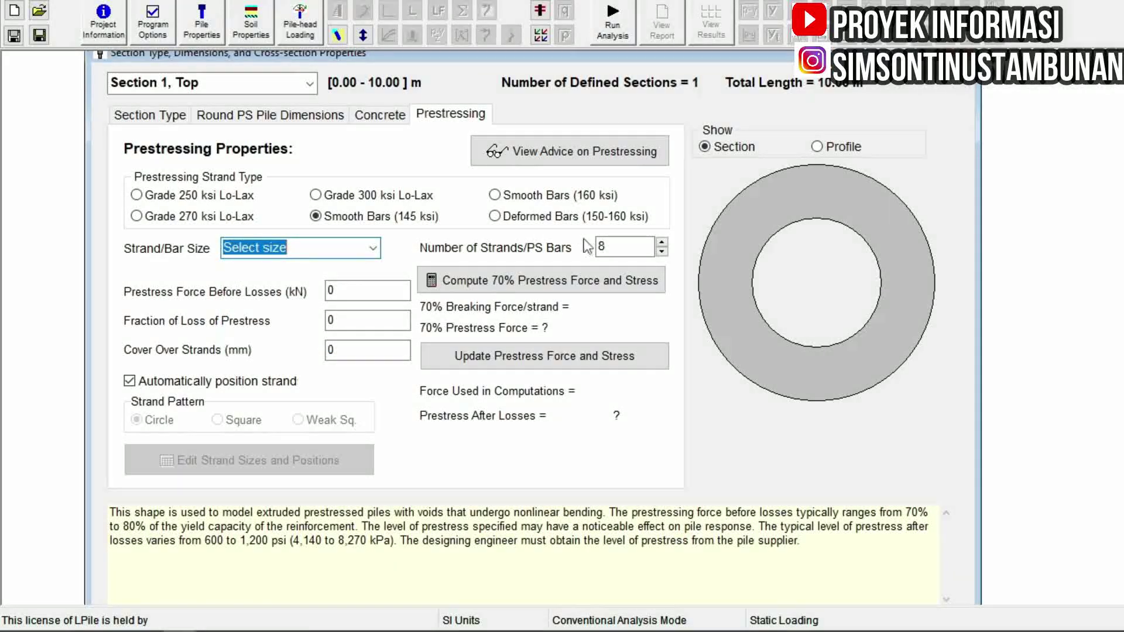
click(614, 243)
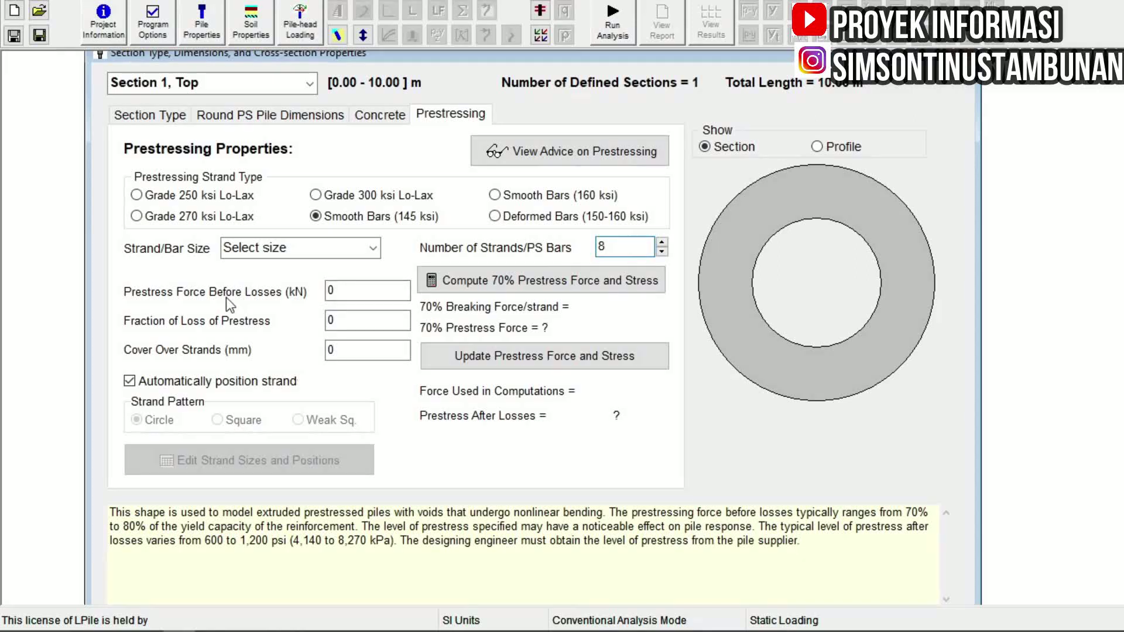
- Set the fraction of loss of prestress to 0.25
drag(349, 320, 322, 321)
click(362, 323)
text(0.)
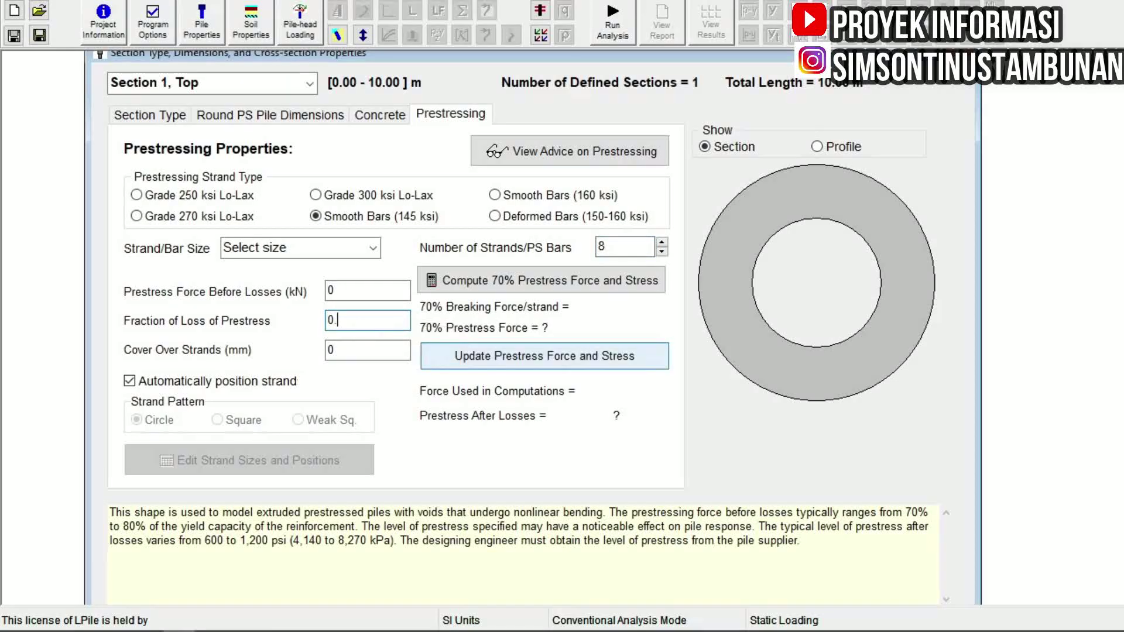
text(25)
click(447, 345)
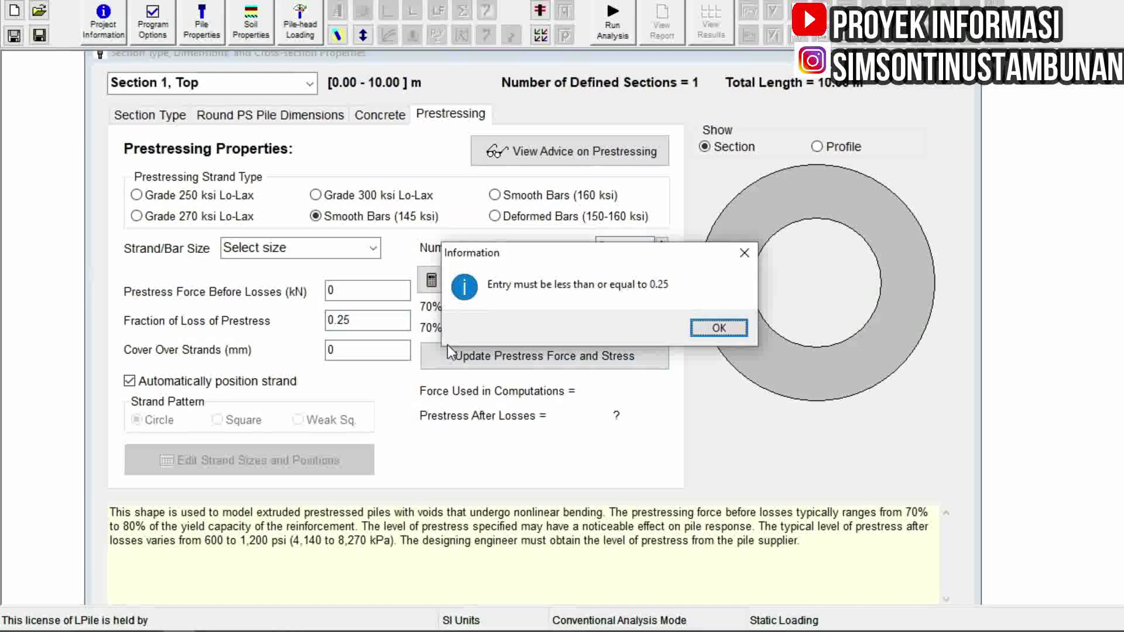
click(717, 327)
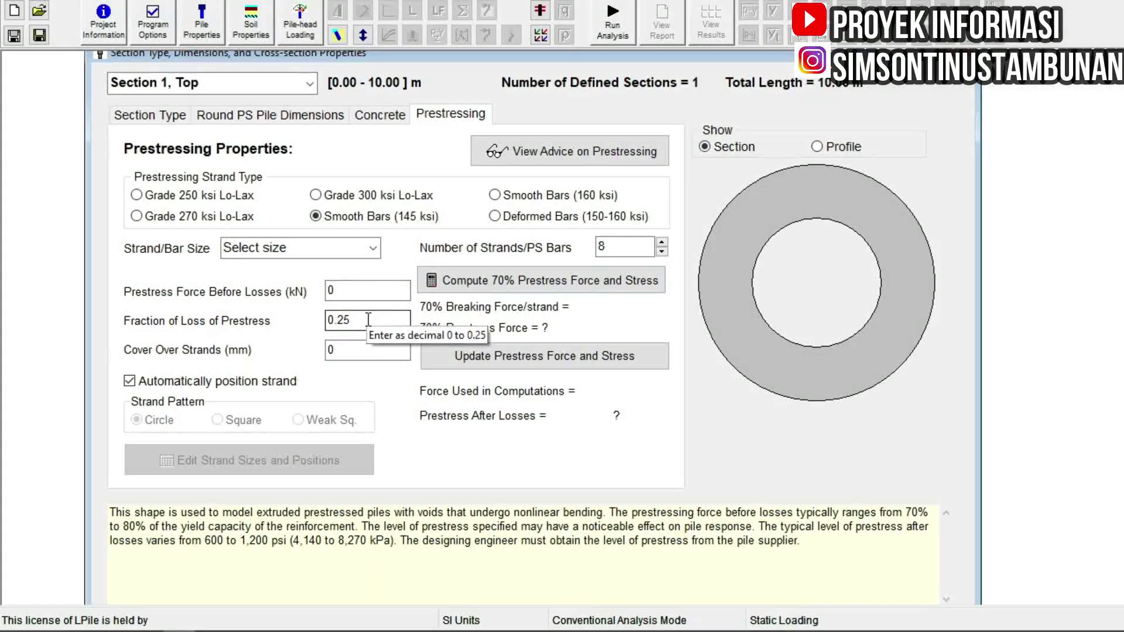
- Try 30 mm and 15 mm as the cover over the prestressing strands
click(377, 352)
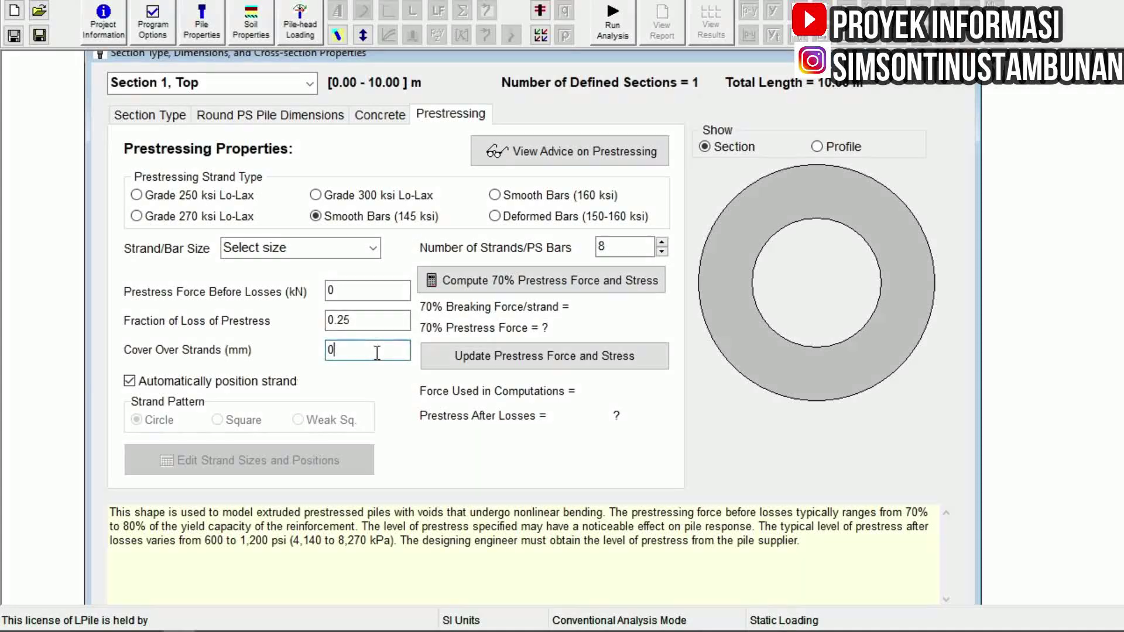
drag(366, 351, 325, 351)
text(30)
key(shift+Home)
text(15)
key(shift+Home)
- Choose the 7/8" bar size (A = 0.601 sq. in.) and set the cover over strands to 50 mm after trying 30 and 40 mm
click(304, 248)
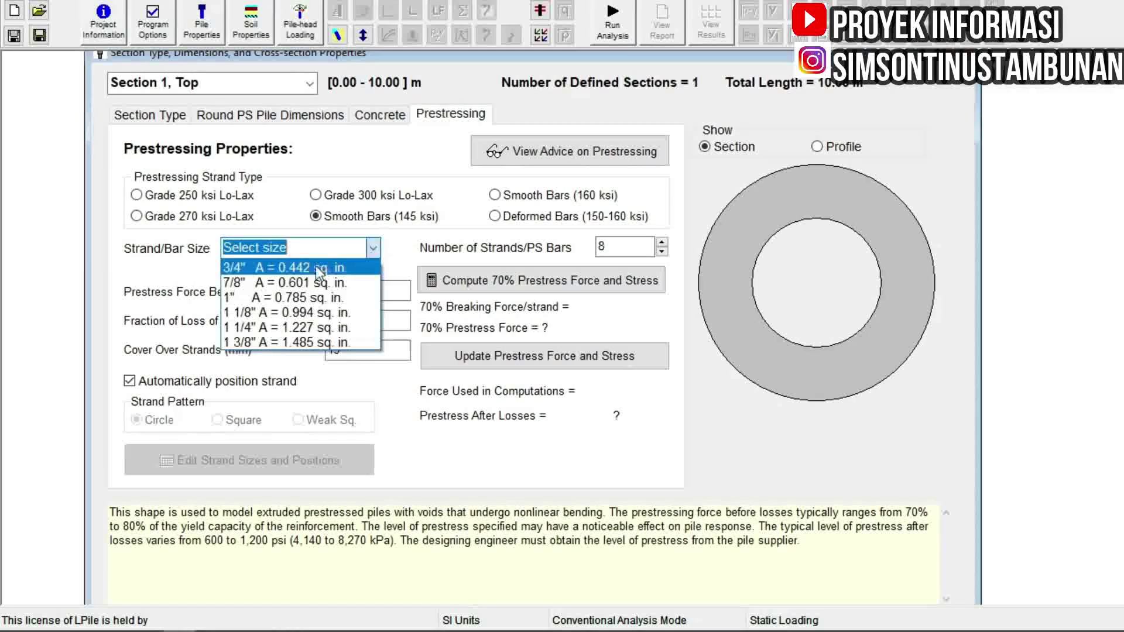
click(299, 282)
click(373, 350)
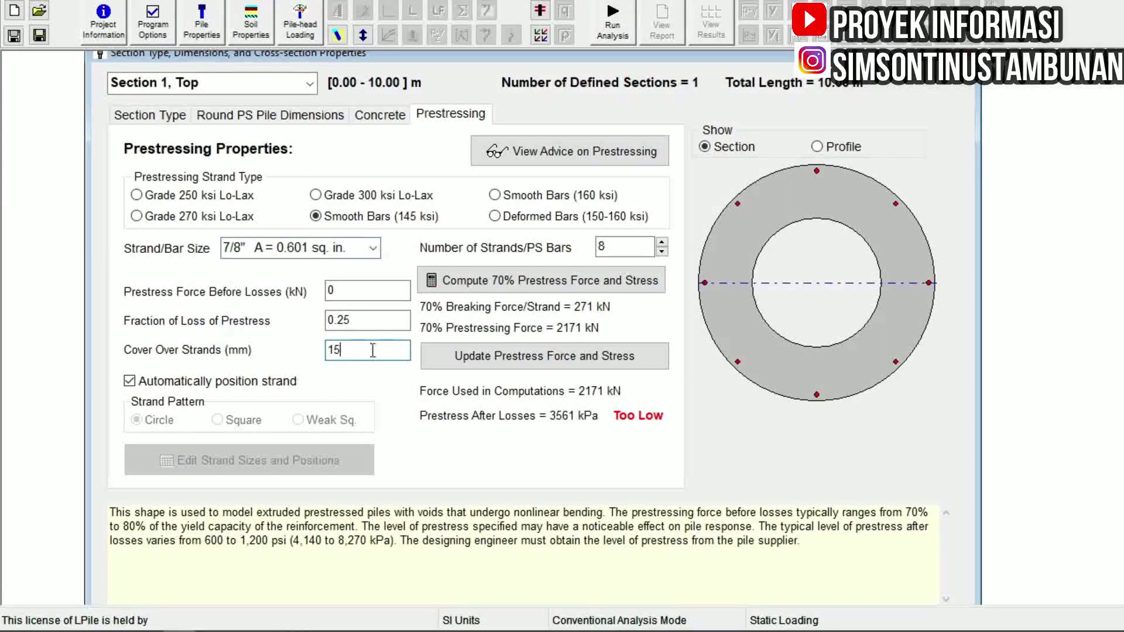
key(shift+Home)
text(30)
key(shift+Home)
drag(376, 351, 319, 345)
text(40)
key(Return)
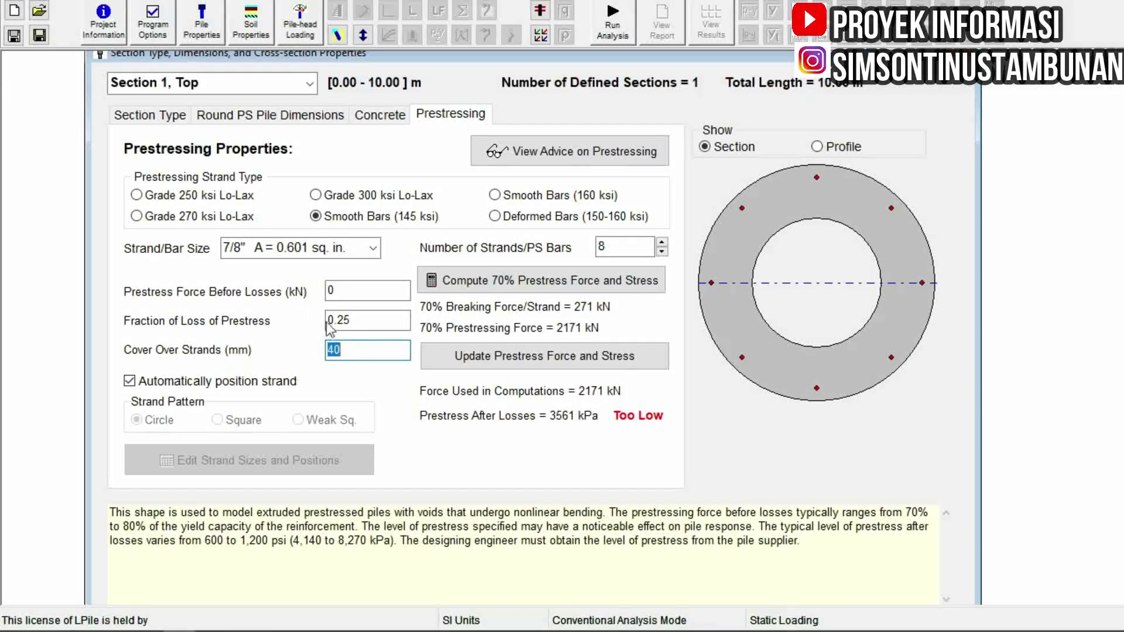
text(500)
key(BackSpace)
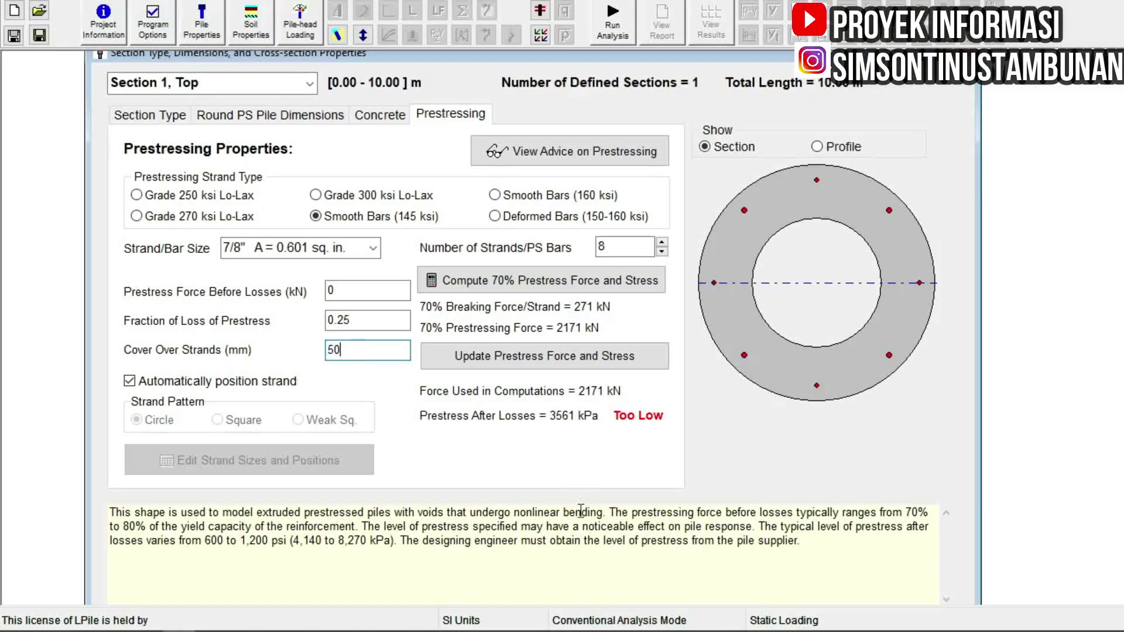
- Set the number of prestressing bars to 10, then view the pile profile and return to the section view
double_click(621, 247)
key(BackSpace)
text(10)
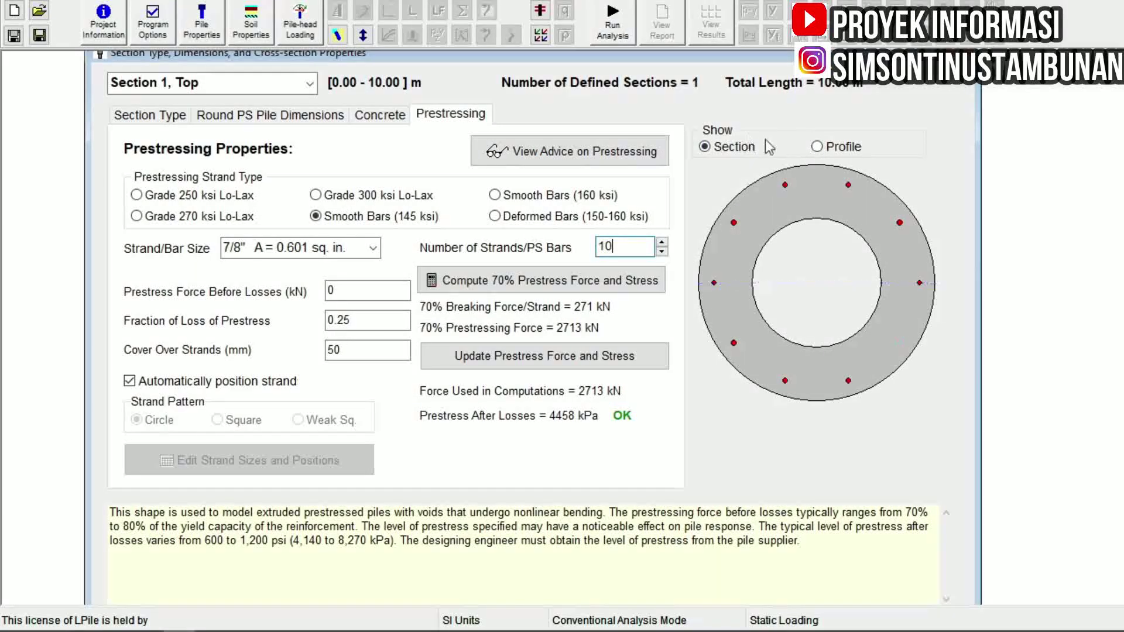
click(828, 149)
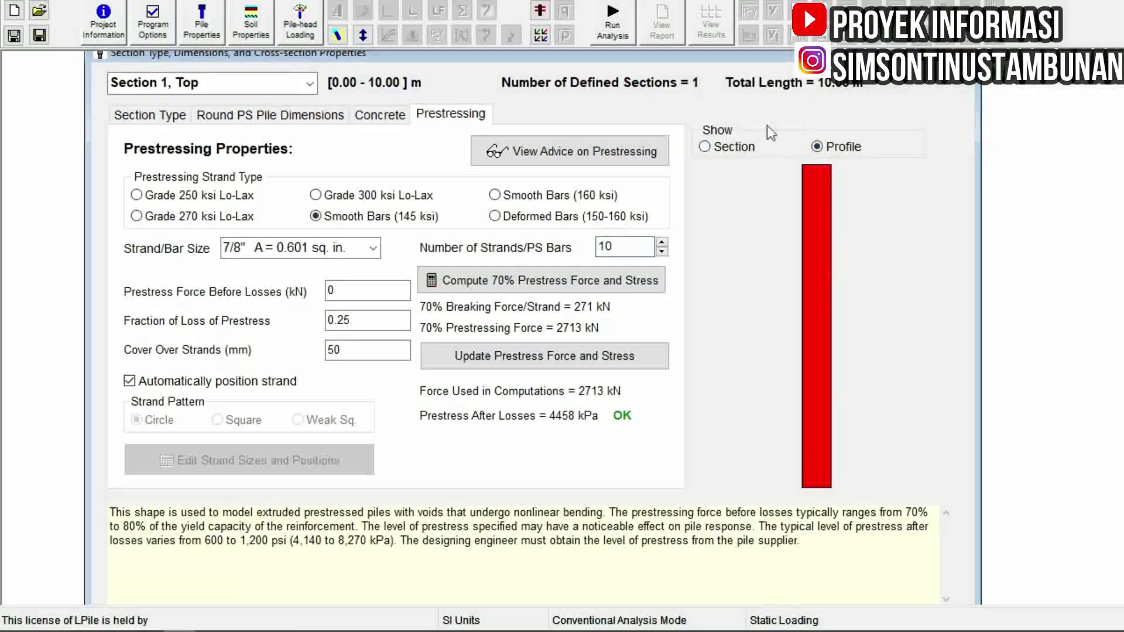
click(706, 148)
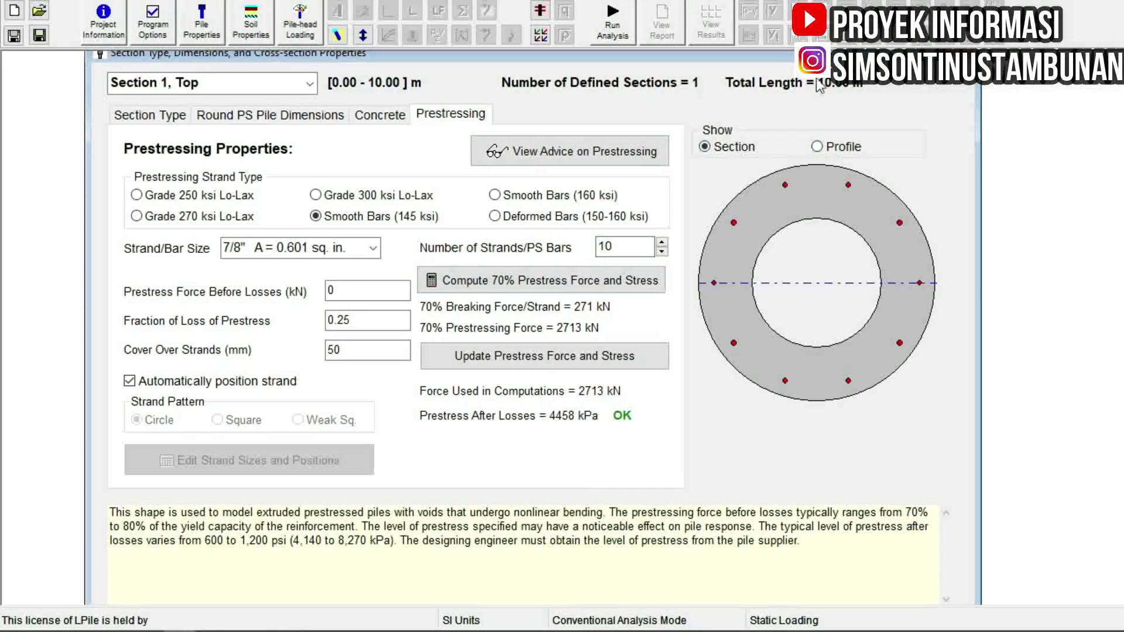
- Close the pile section properties and open the soil layers table
drag(791, 57, 812, 124)
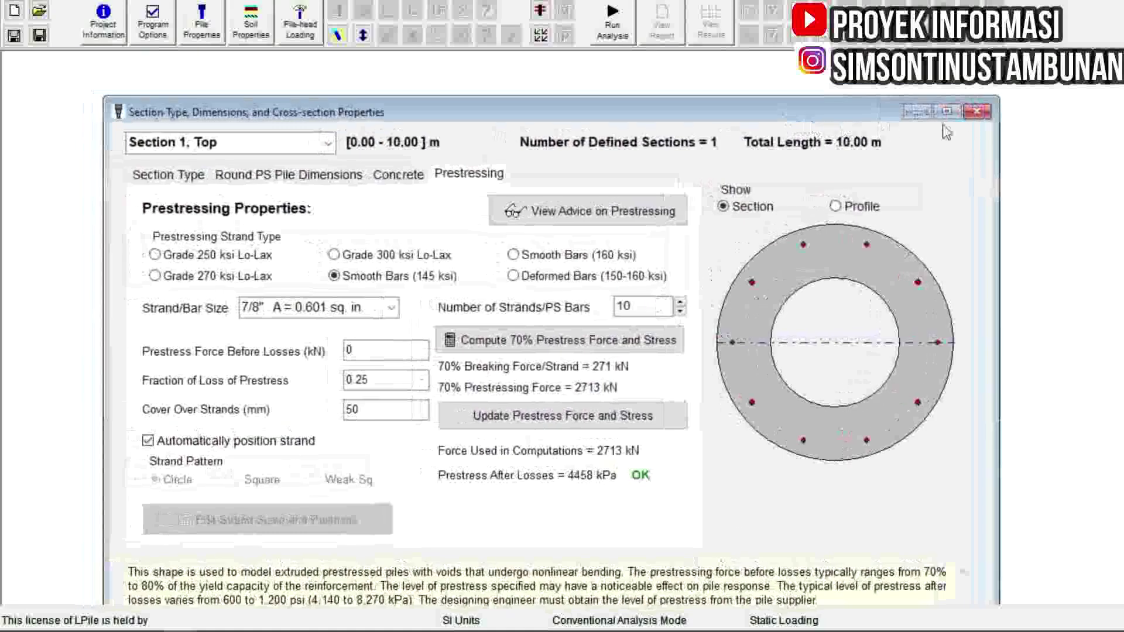
click(974, 112)
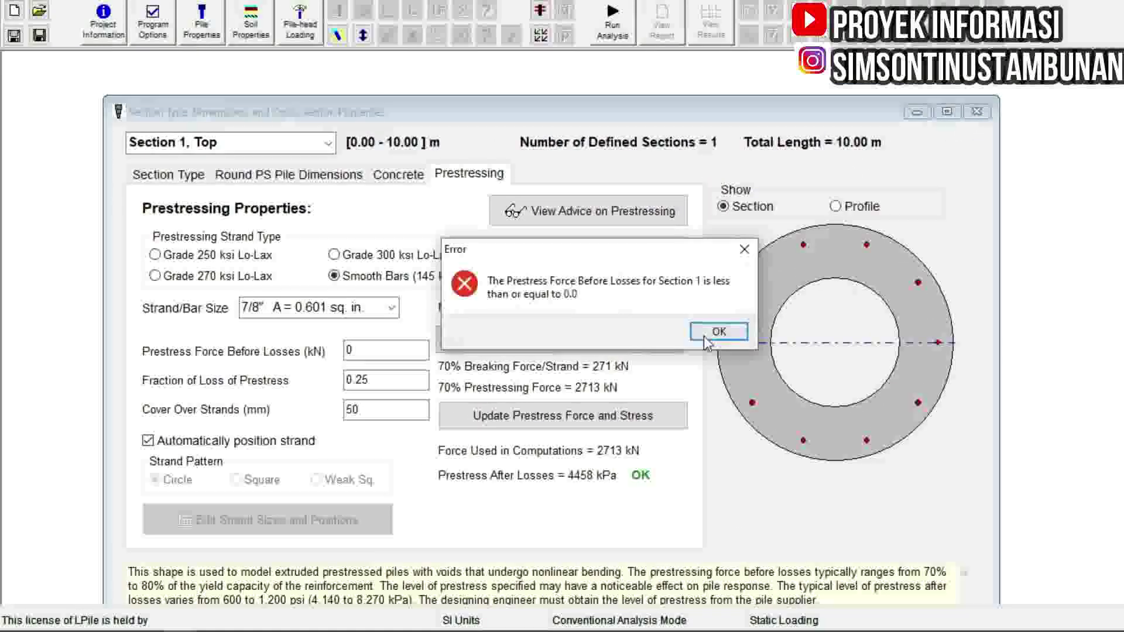
click(721, 331)
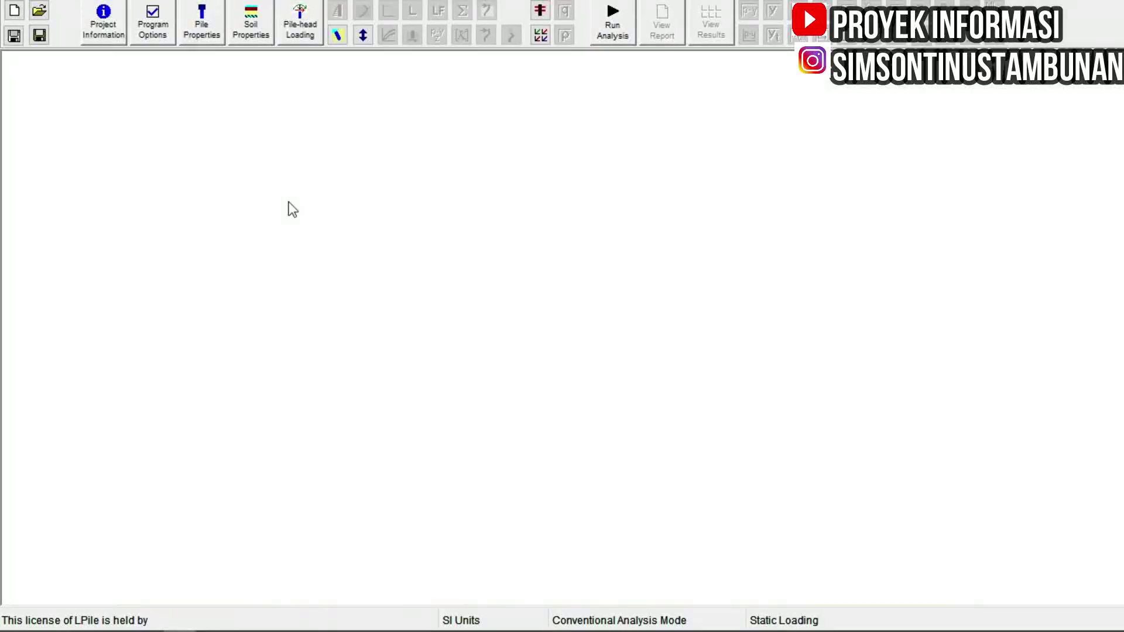
click(248, 36)
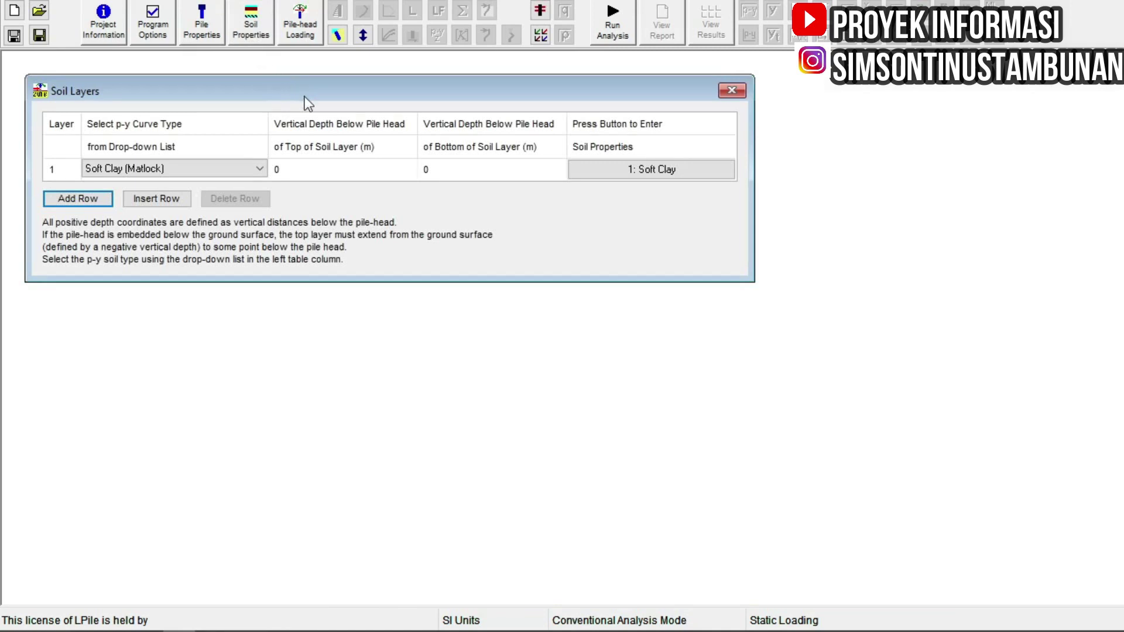
drag(308, 92, 396, 93)
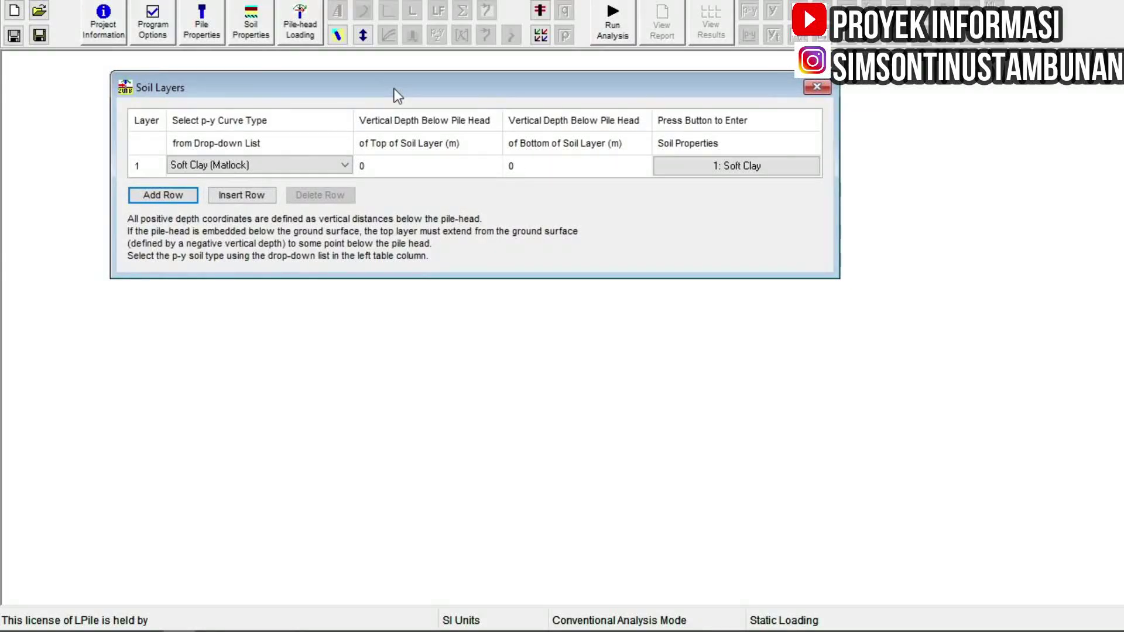
- Switch to the browser to look at the spun pile images again and return to LPile's soil layers table
mouse_move(224, 626)
click(146, 618)
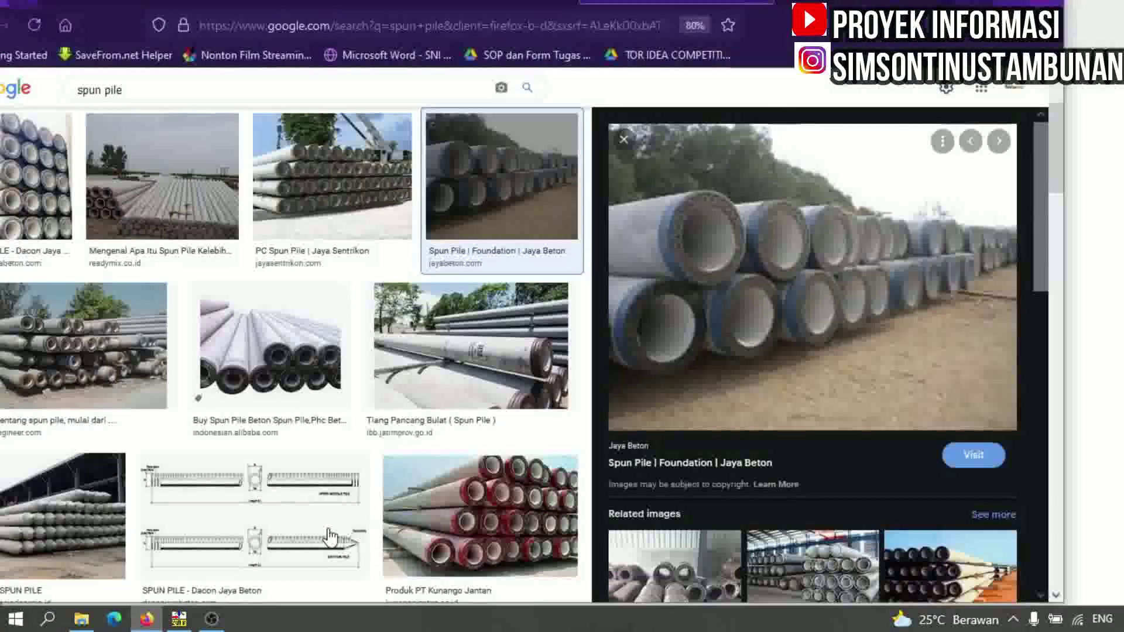
drag(751, 0, 1123, 0)
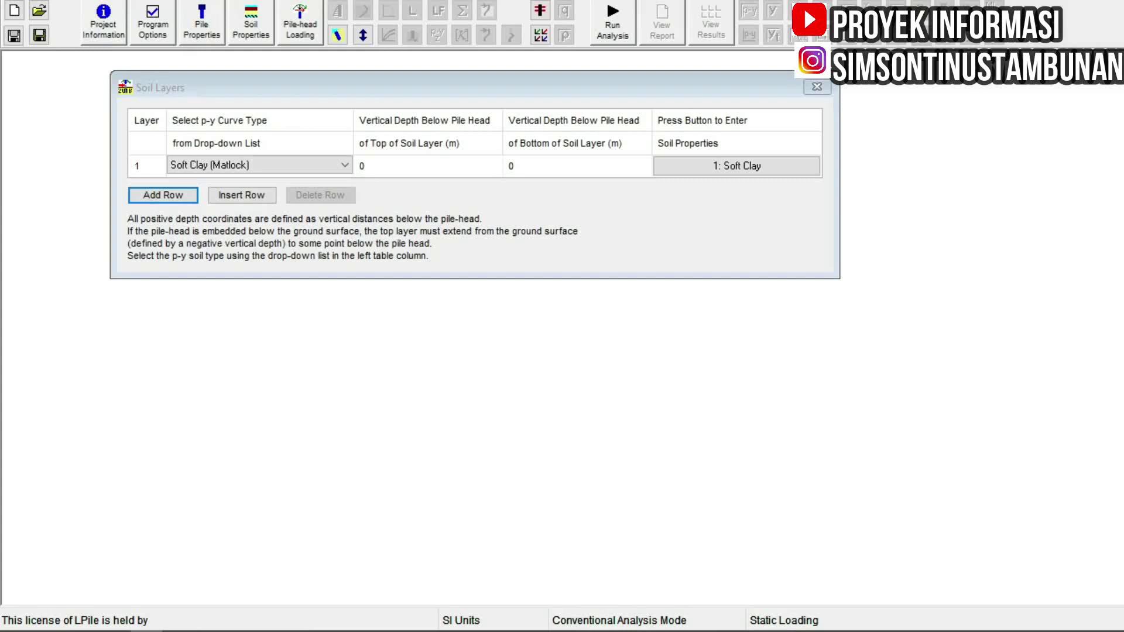
click(672, 208)
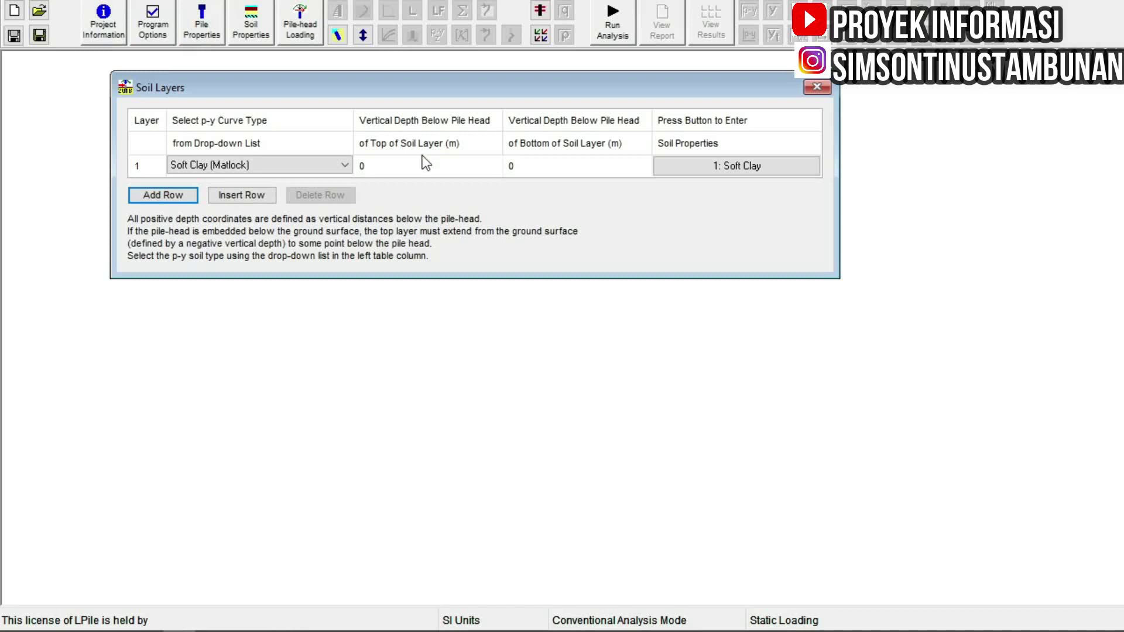
- Browse the p-y curve types for soil layer 1 and set the layer's bottom depth to 1 m
click(349, 168)
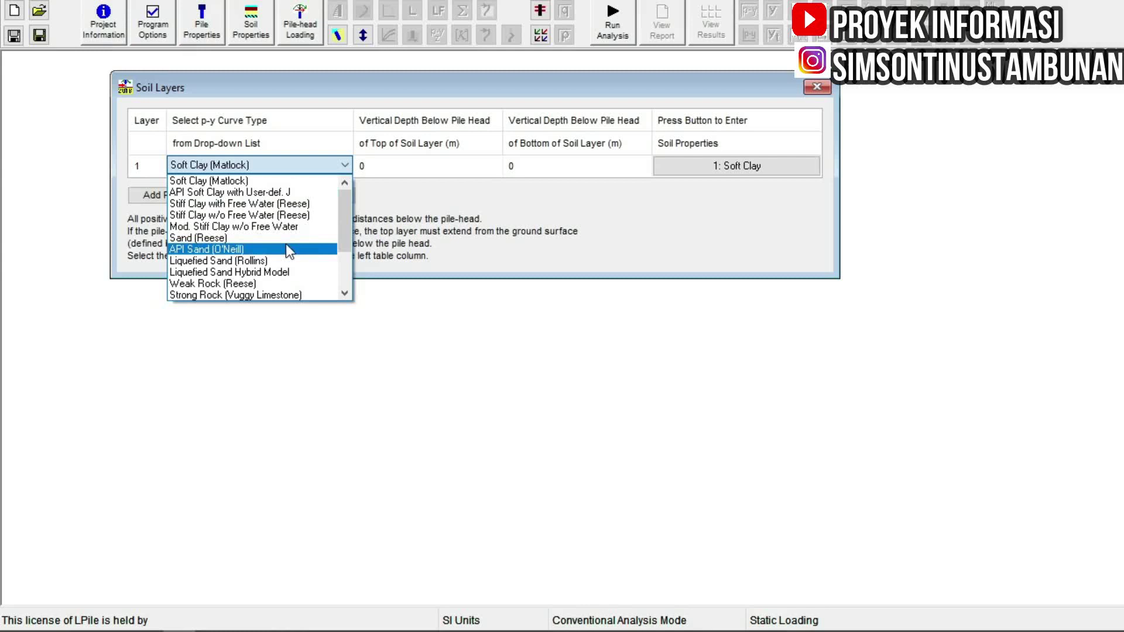
click(391, 167)
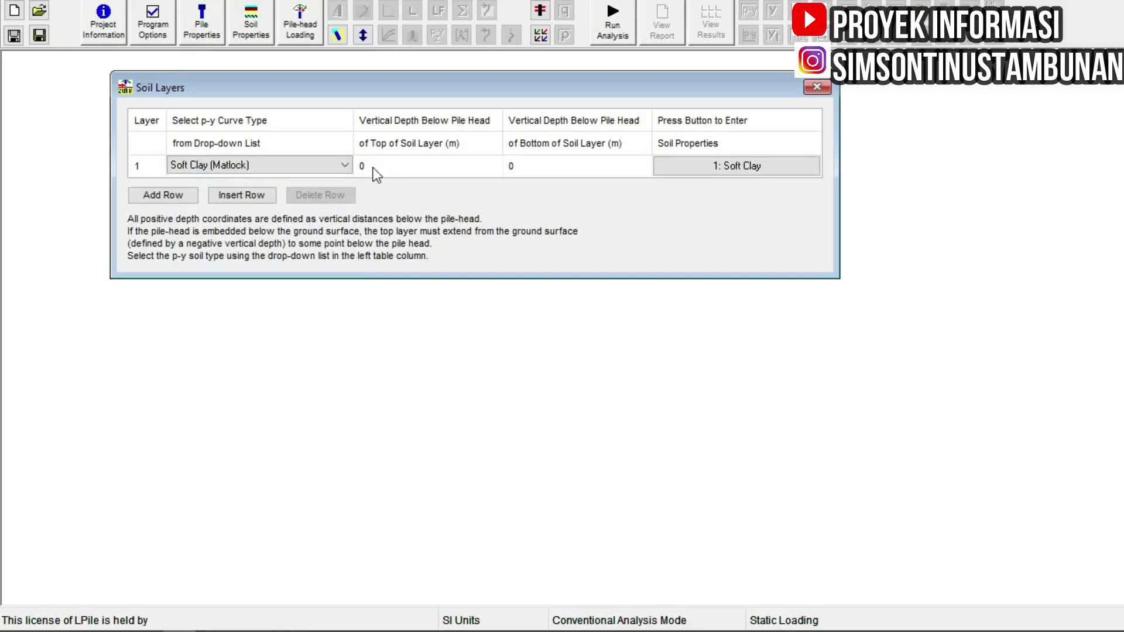
text(1)
- Review the Soft Clay property inputs of layer 1, then change its p-y curve type to Stiff Clay with Free Water (Reese)
click(712, 173)
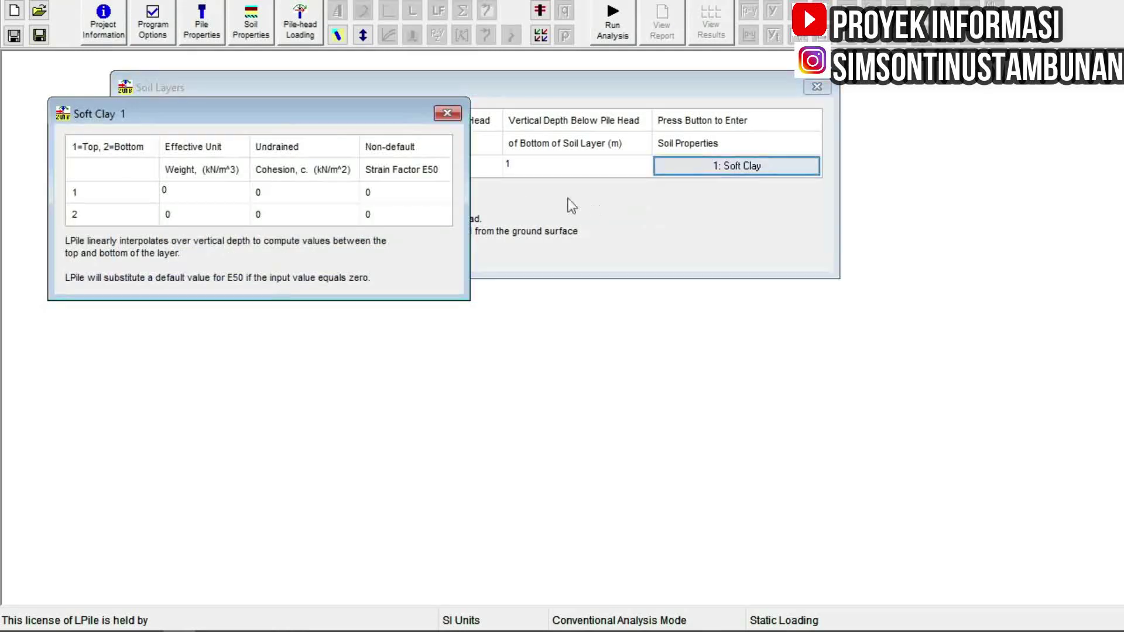
click(448, 113)
click(313, 166)
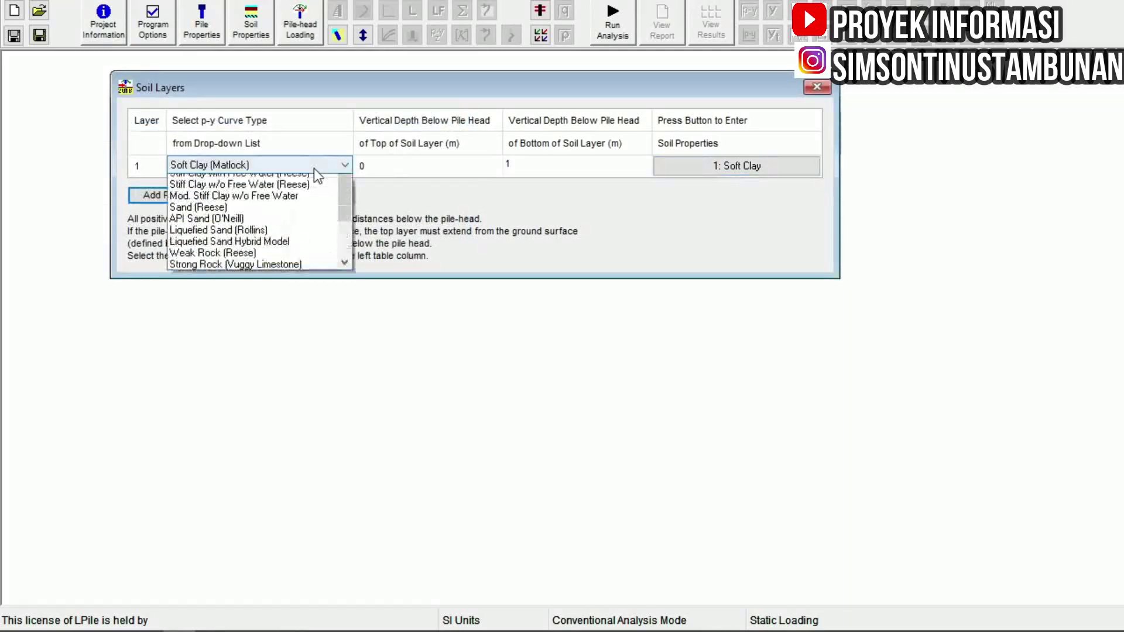
click(281, 203)
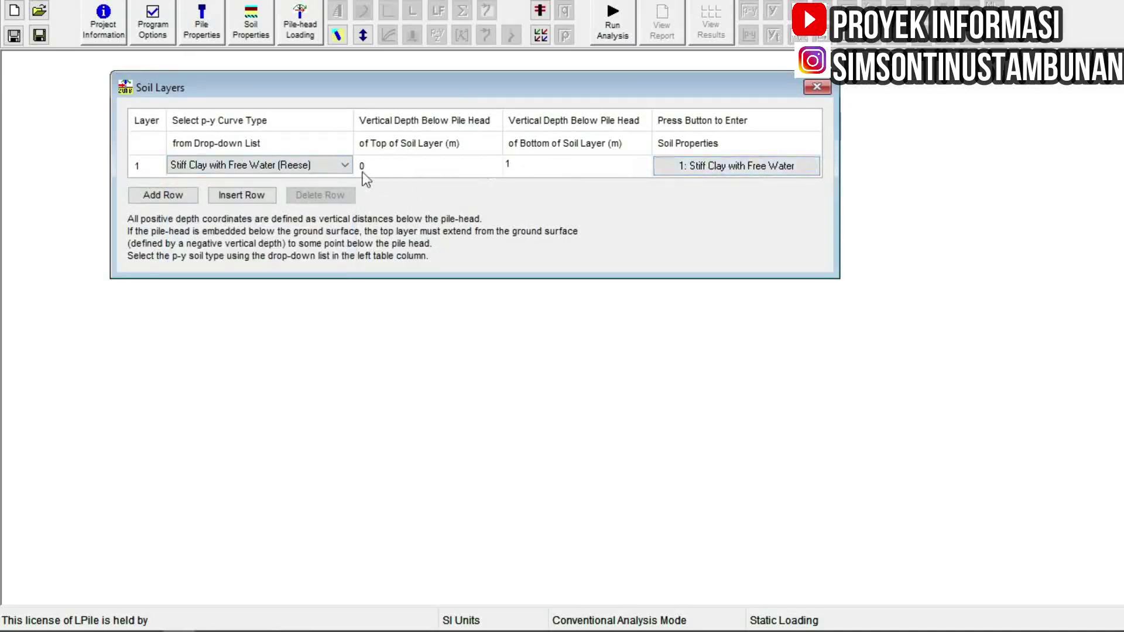
- Change soil layer 1's p-y curve type to Soft Clay (Matlock) and review its soil property inputs
click(302, 167)
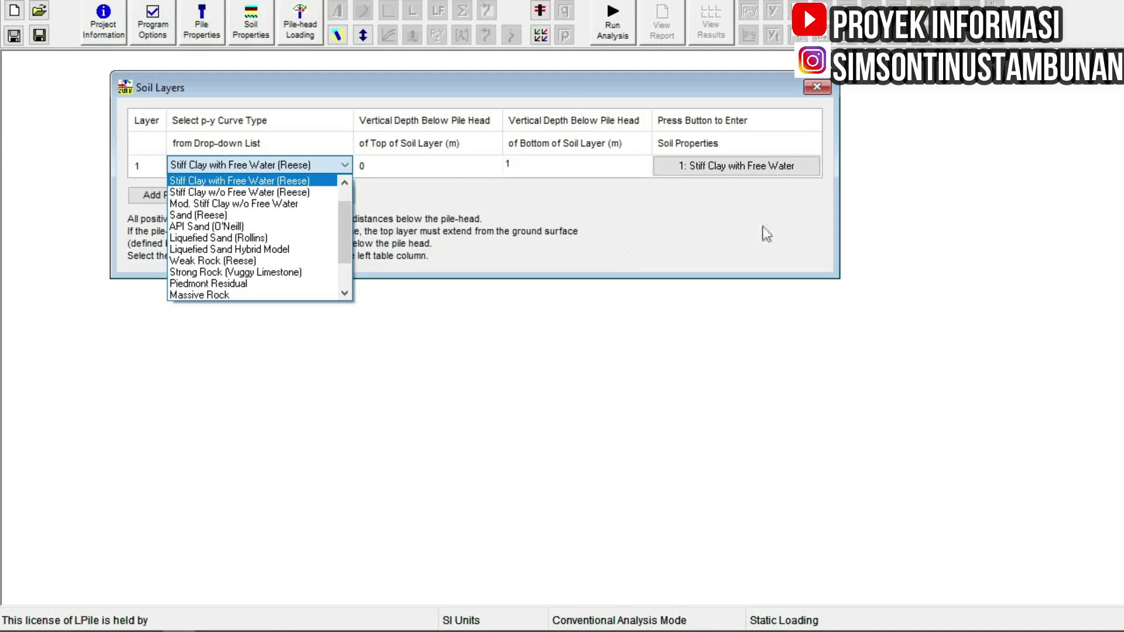
scroll(236, 224, up, 1)
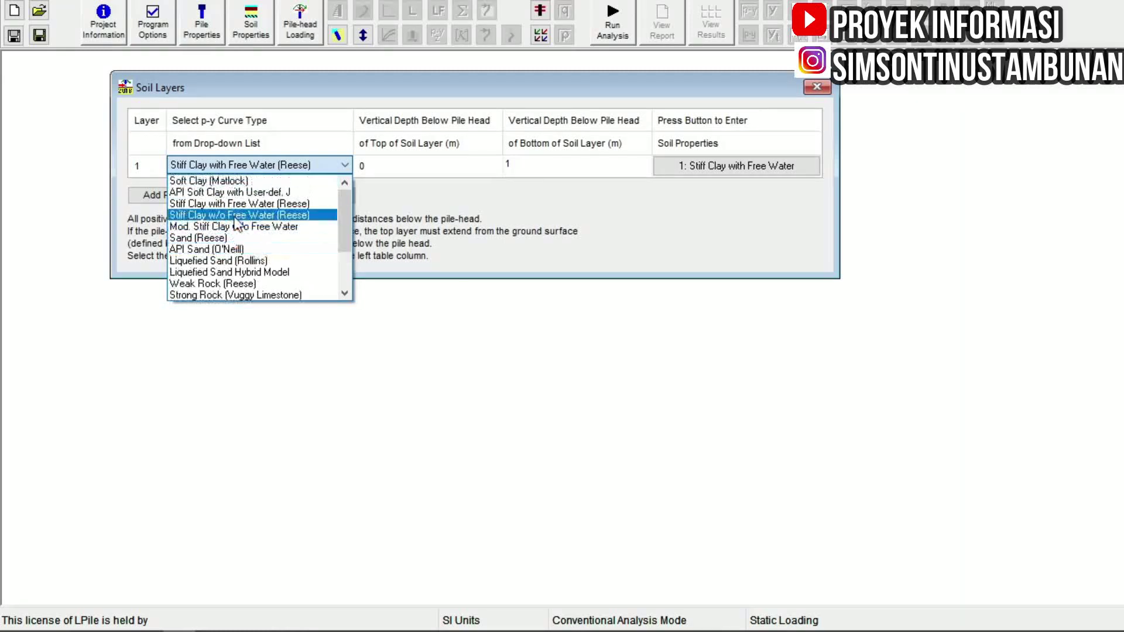
click(241, 181)
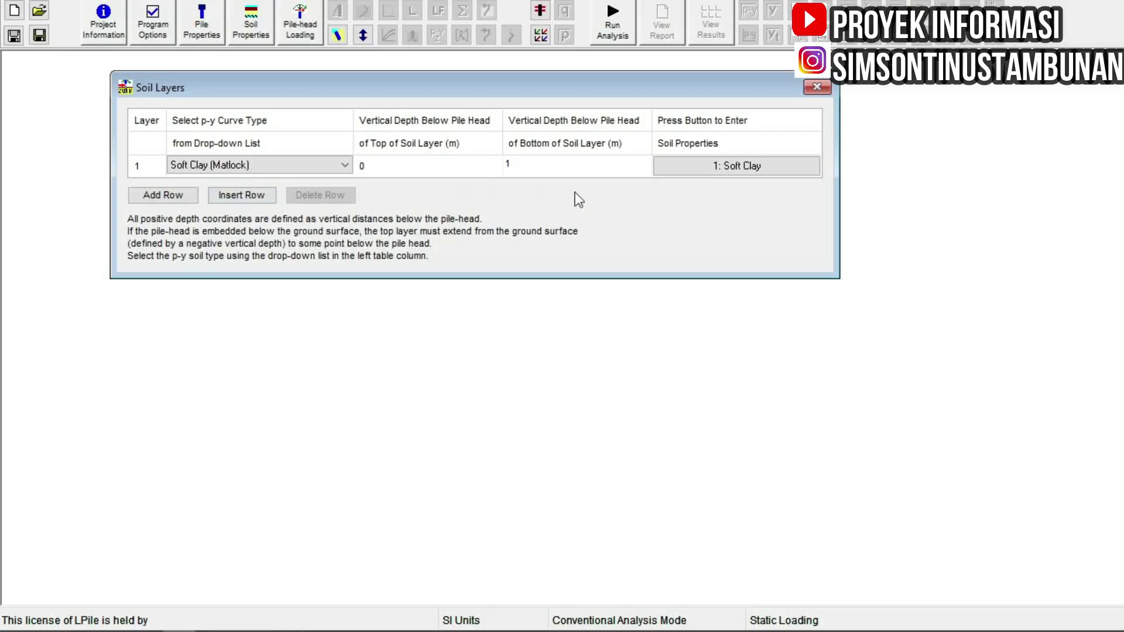
click(690, 167)
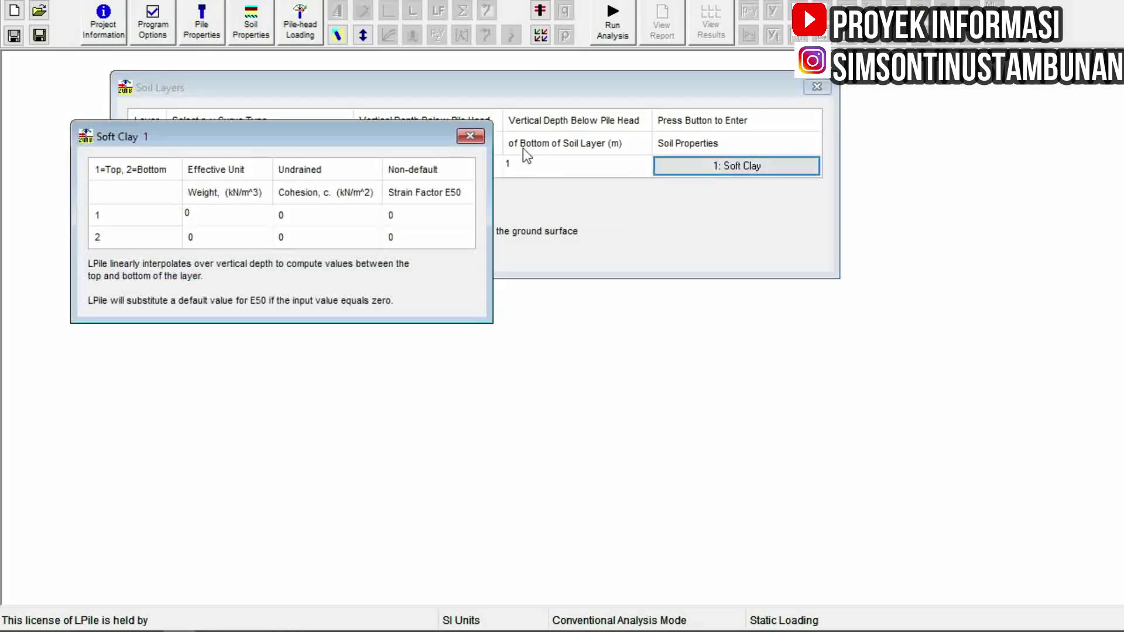
click(469, 136)
click(740, 172)
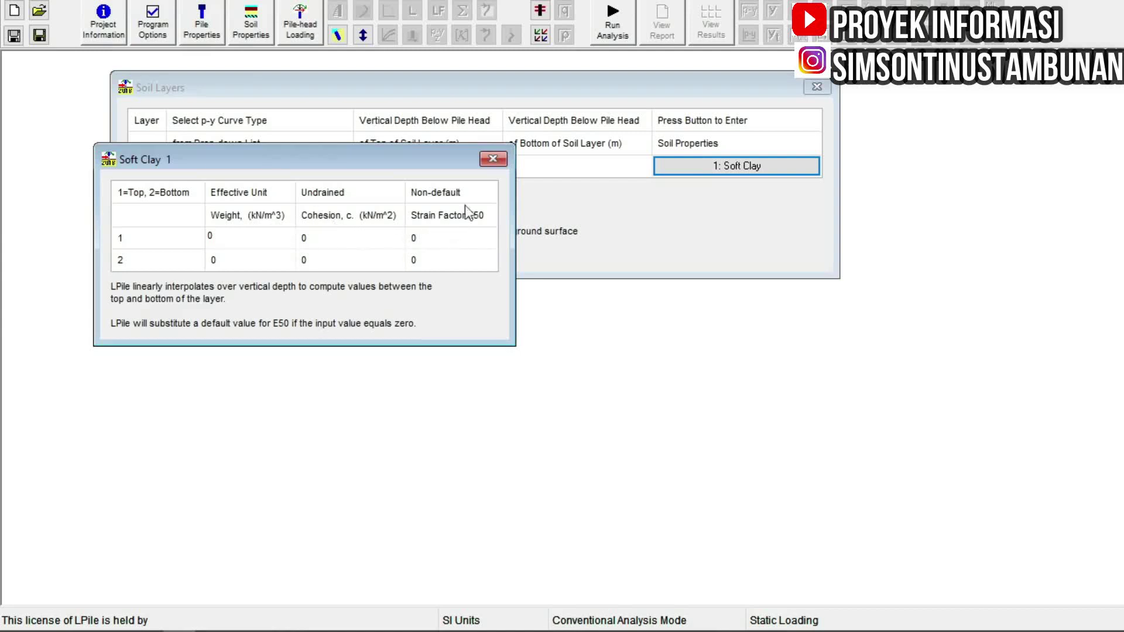
click(492, 159)
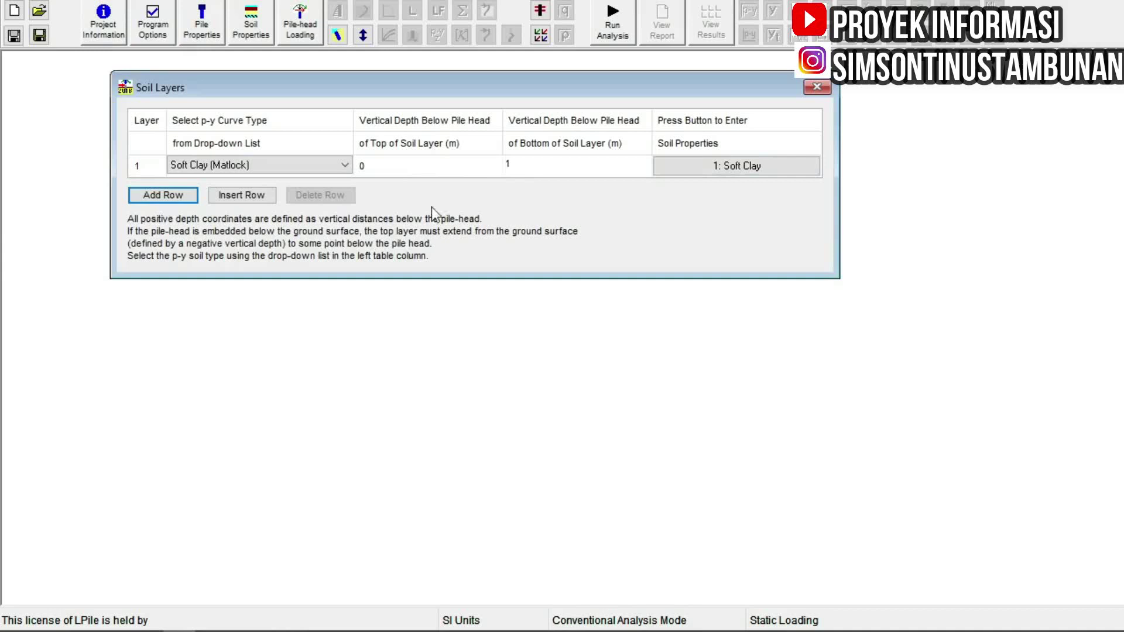
- Add a second soil layer of Soft Clay (Matlock) and set its bottom depth to 5 m
click(163, 196)
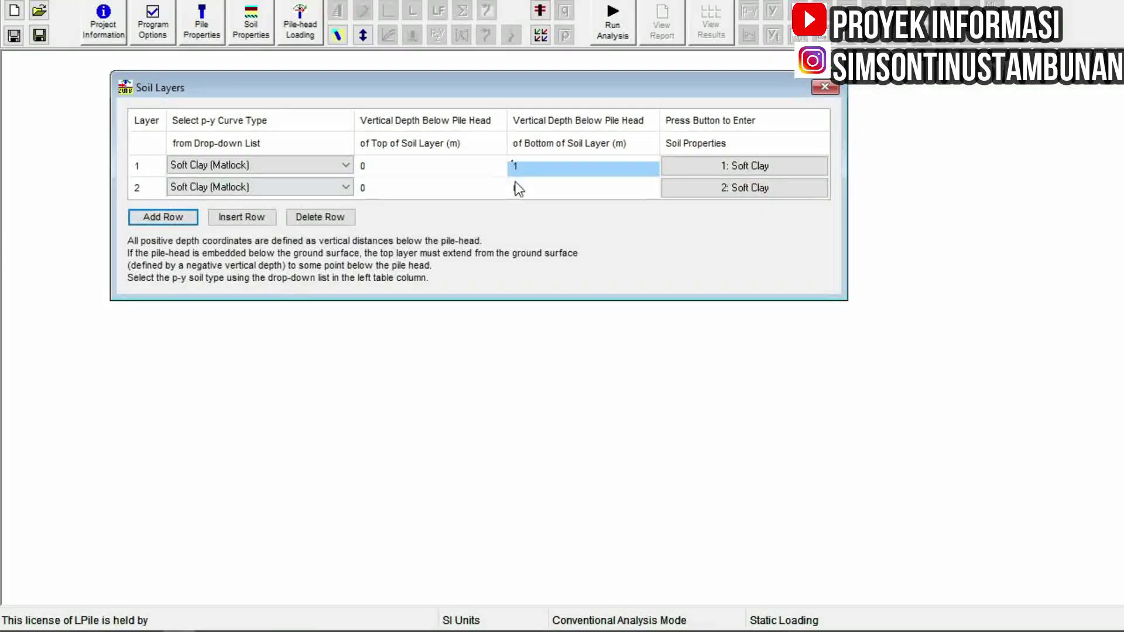
click(533, 187)
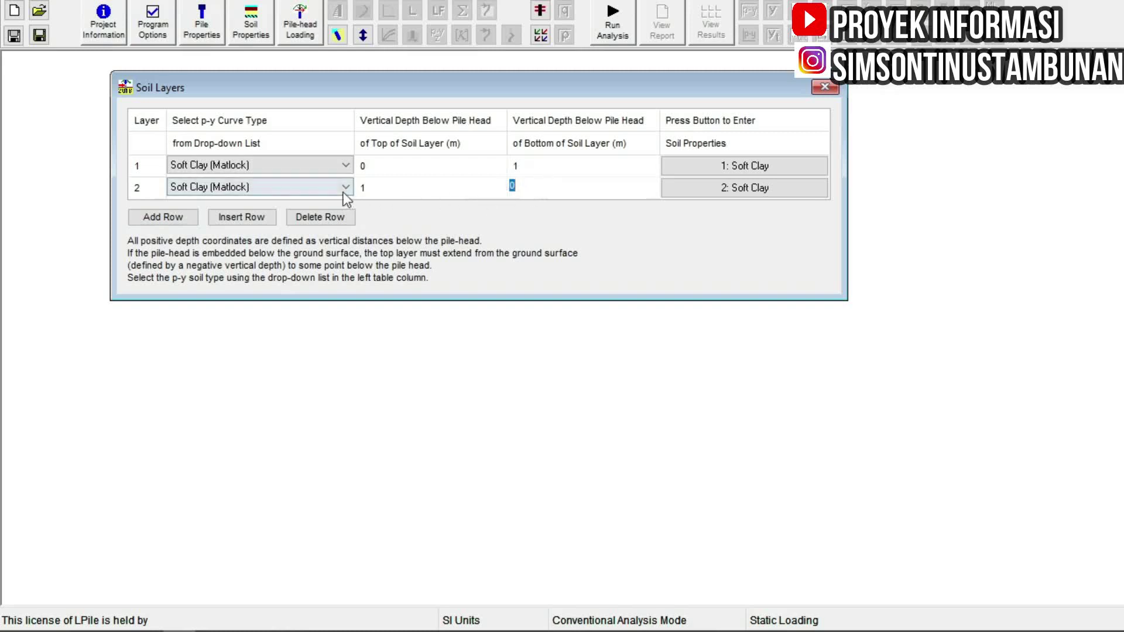
click(561, 188)
key(BackSpace)
text(5)
- Add a third Soft Clay (Matlock) layer beneath the second one and close the soil layers table
click(171, 221)
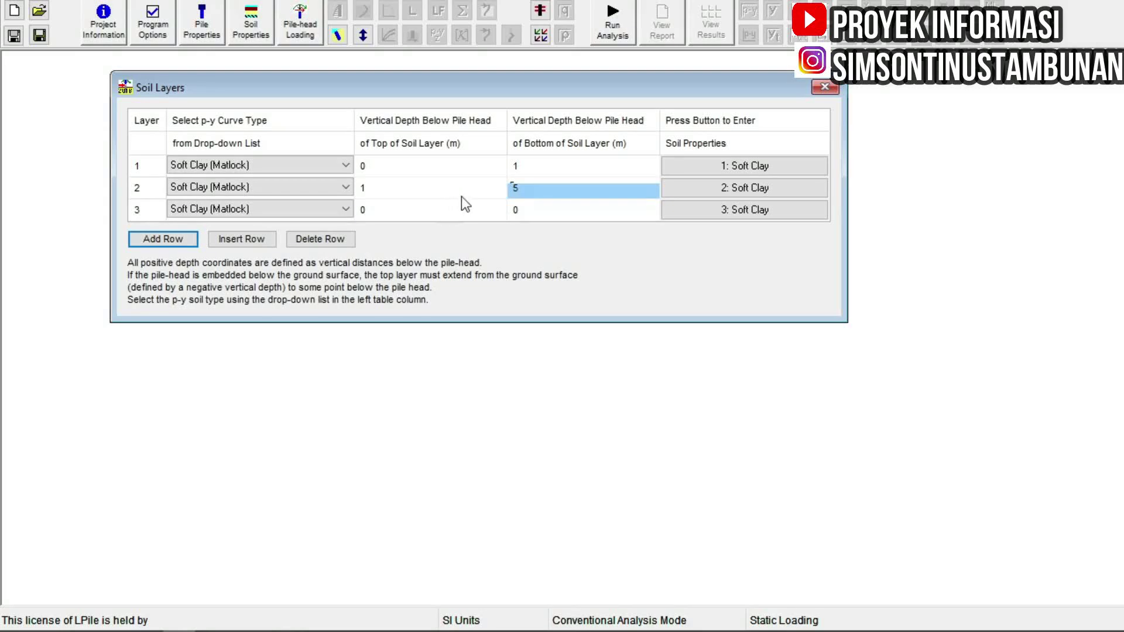
click(587, 208)
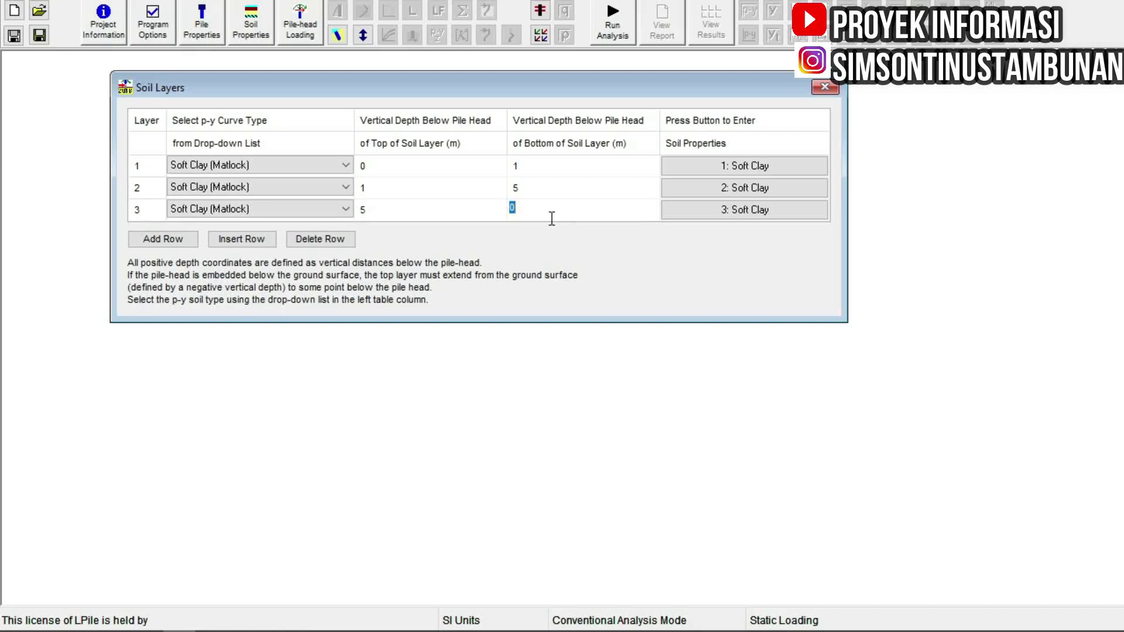
click(825, 87)
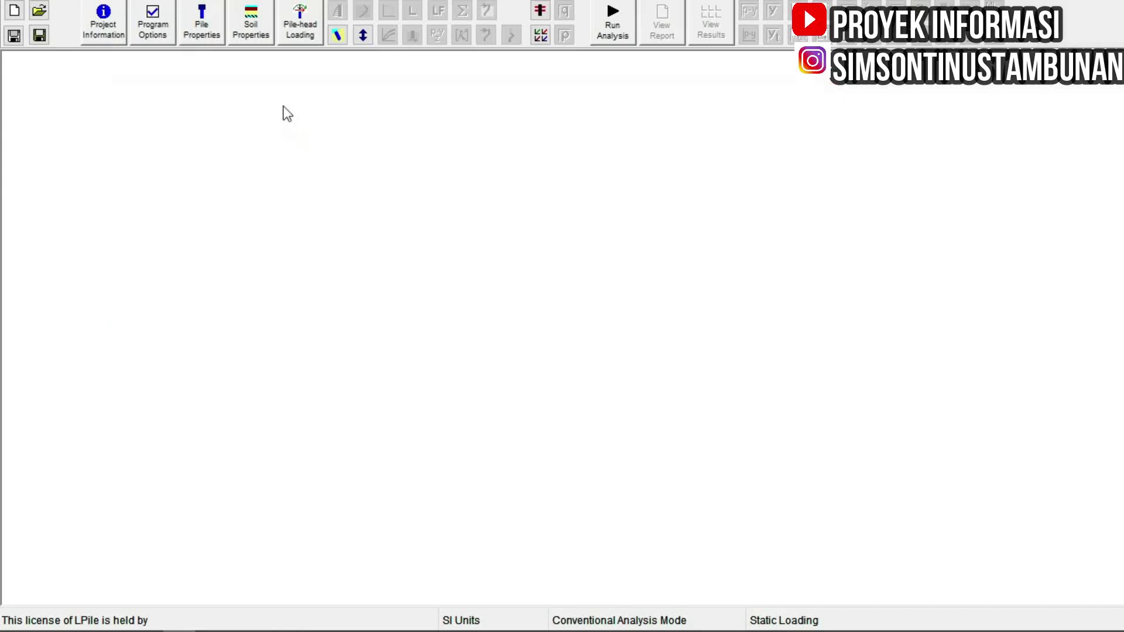
- Open the pile-head loadings and options, and reposition the window so the load case table and loading diagrams can be read
click(338, 38)
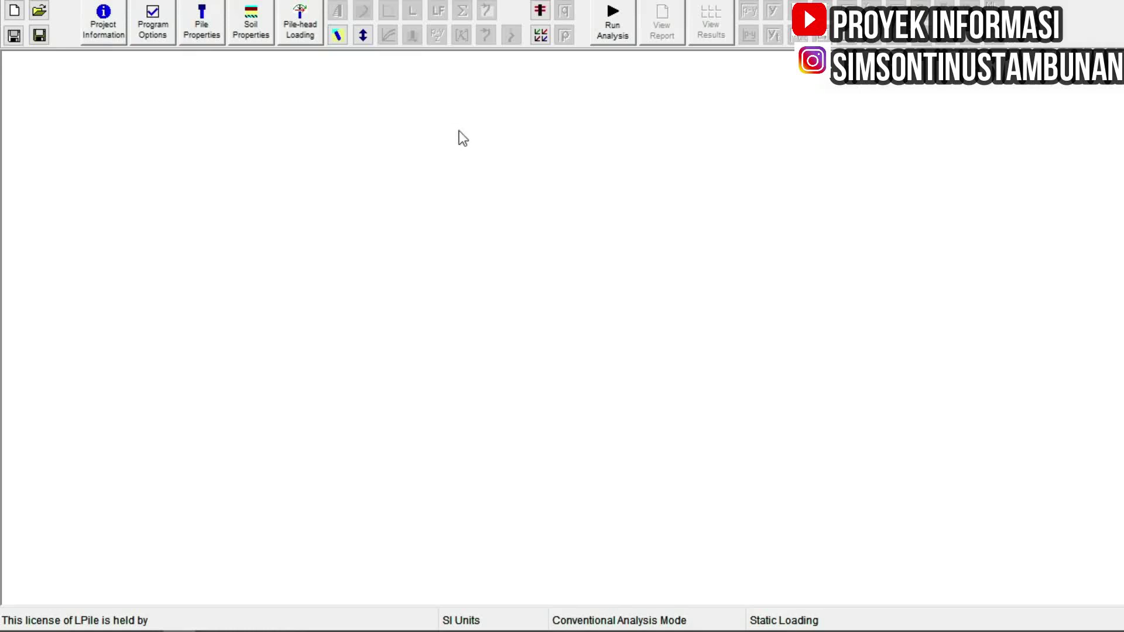
click(307, 33)
drag(510, 180, 490, 61)
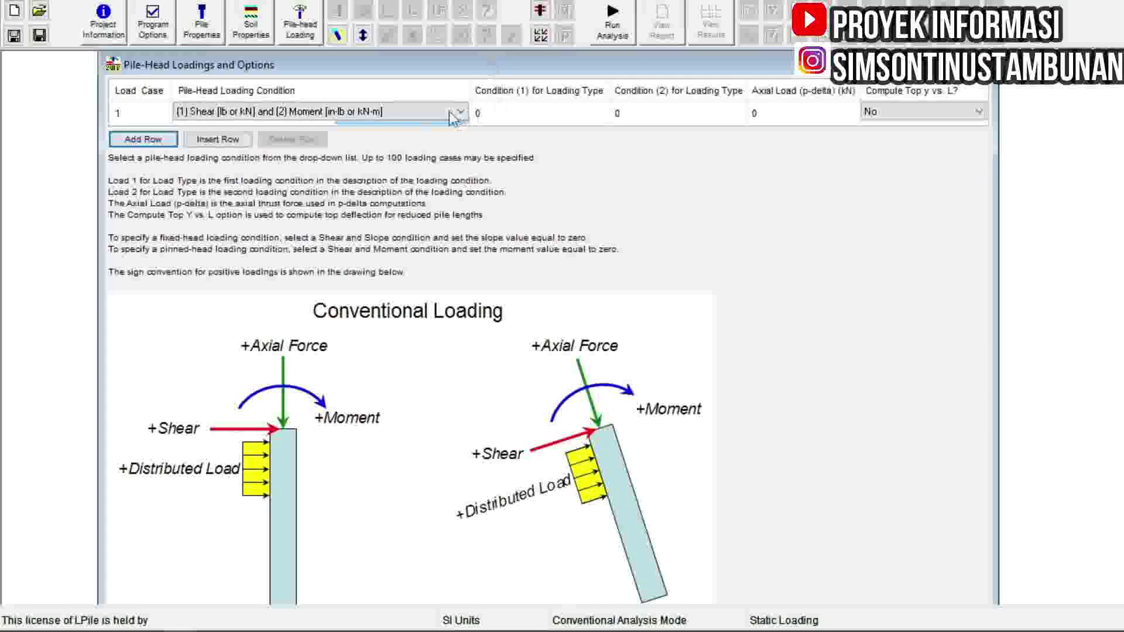